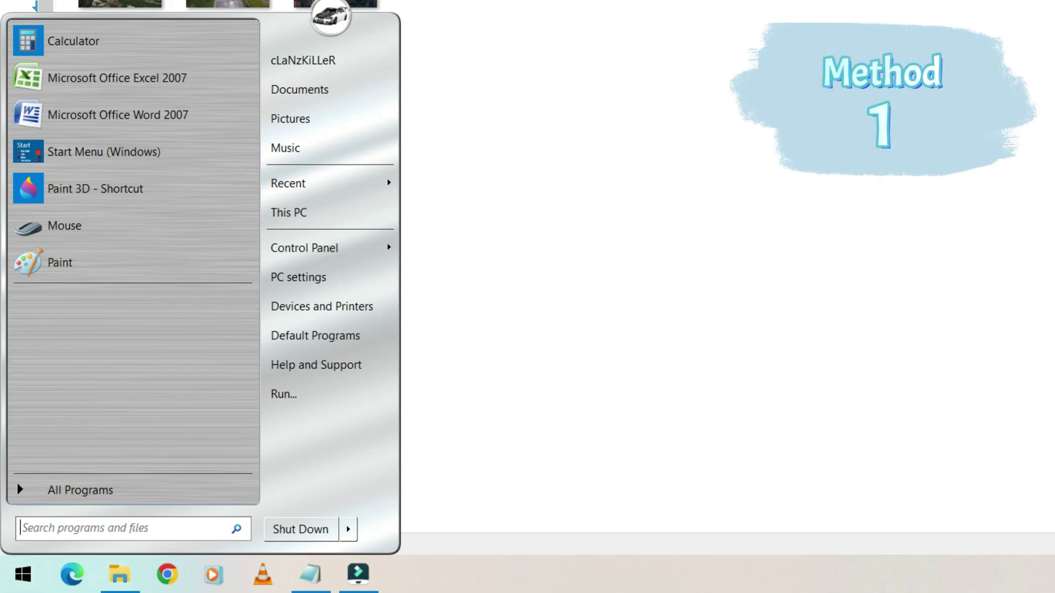
Launch Paint 3D from a 'paint' Start search and browse files to open an image.
text(paint 3d)
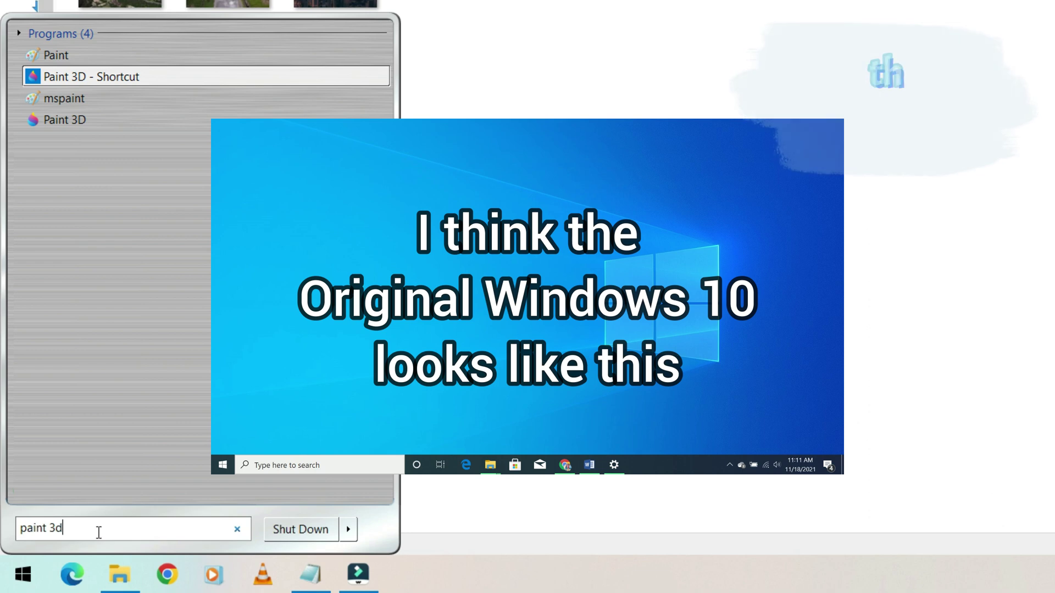
key(Return)
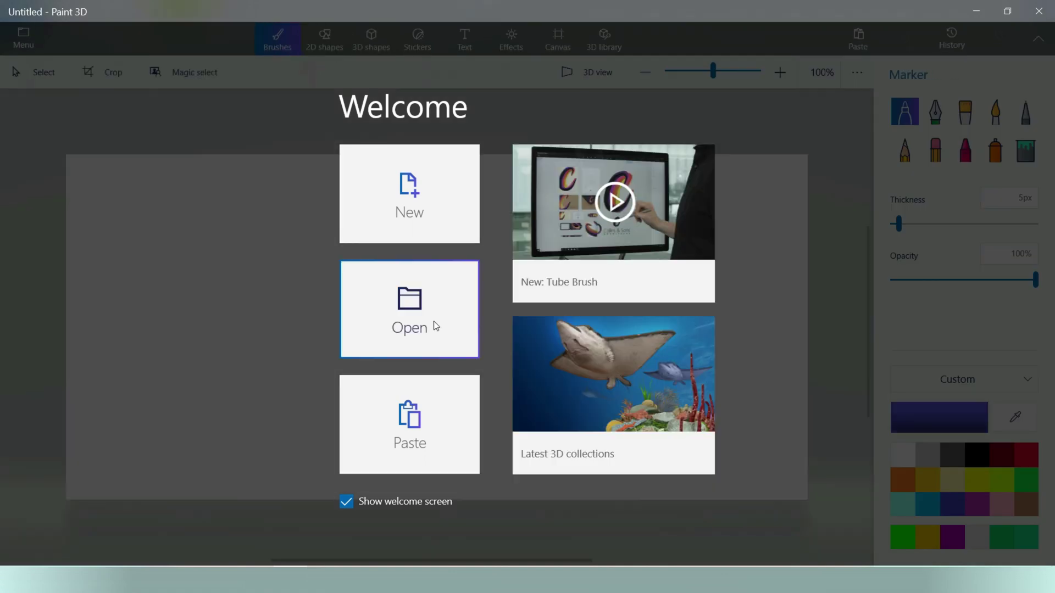
click(434, 323)
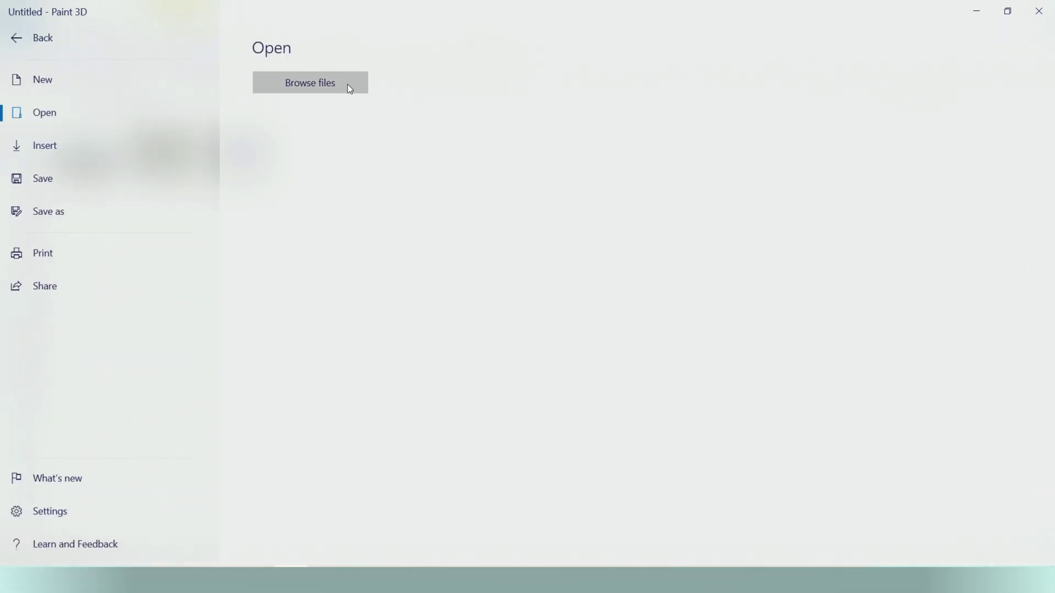
click(347, 84)
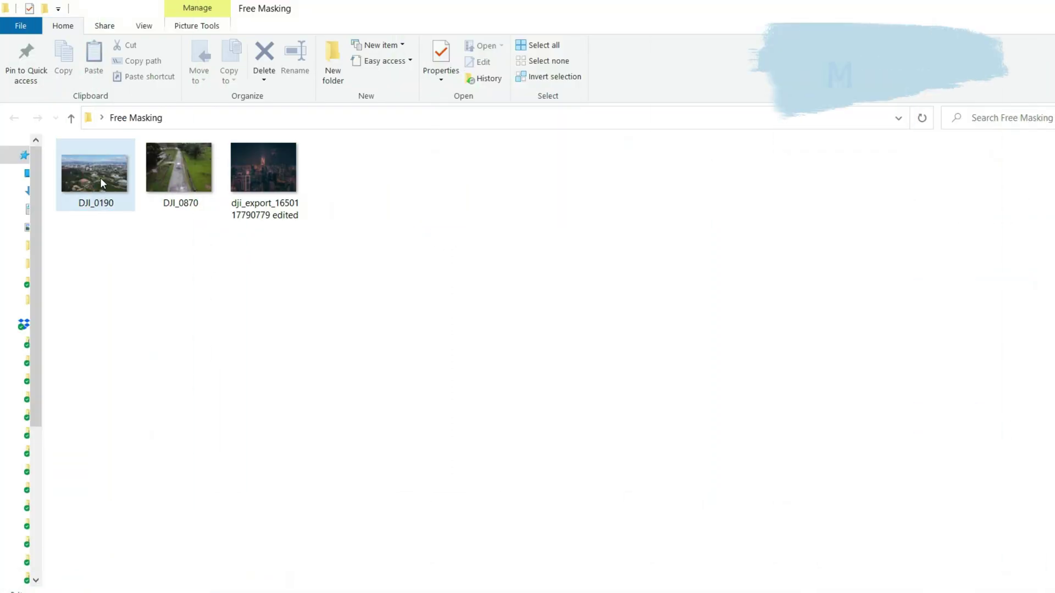
Open DJI_0190 in Paint 3D using Open with > Choose another app.
right_click(100, 176)
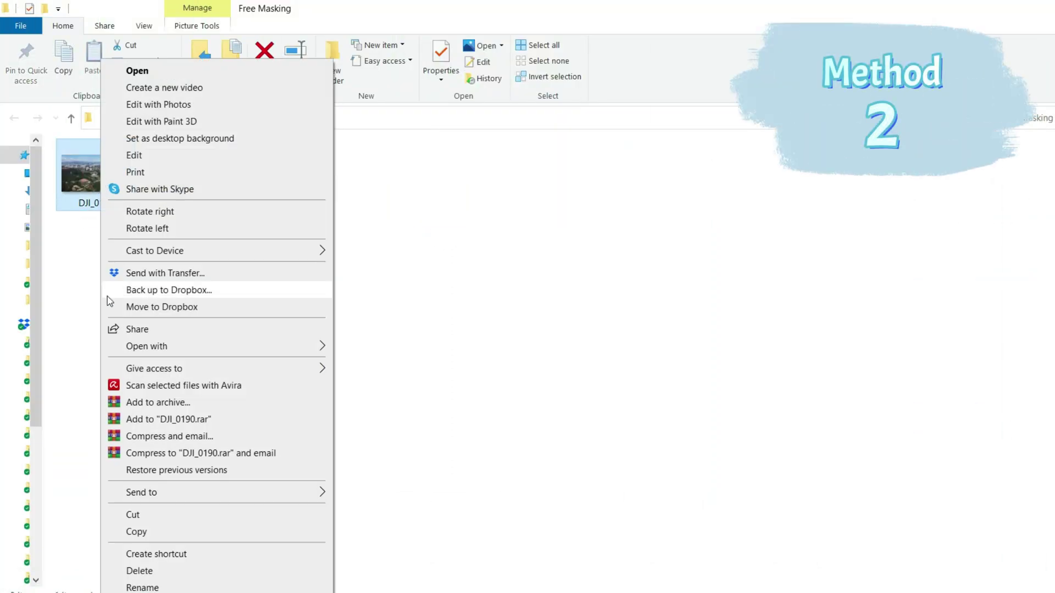
mouse_move(215, 345)
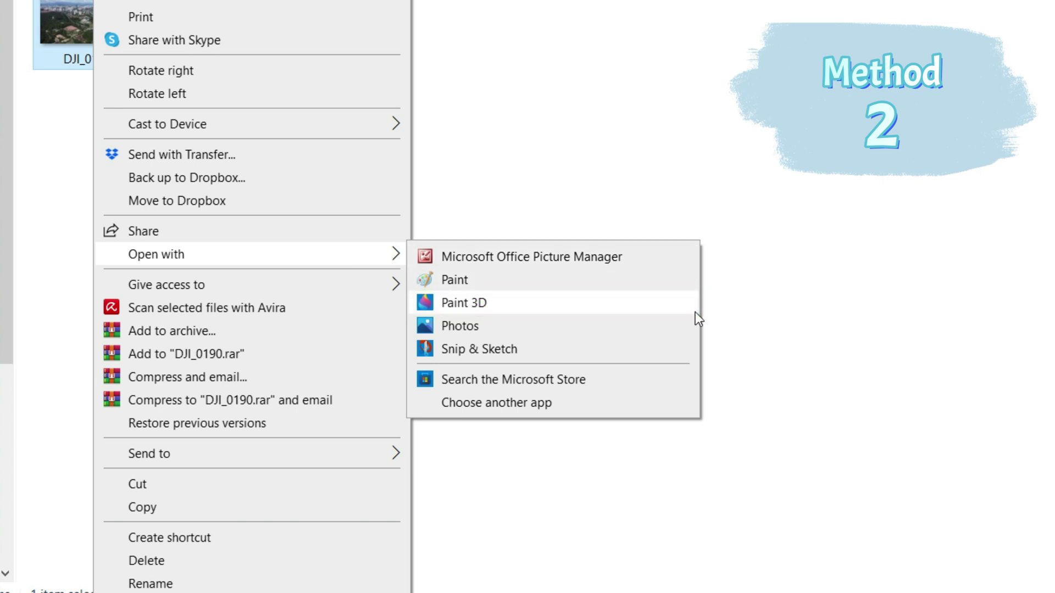
click(592, 401)
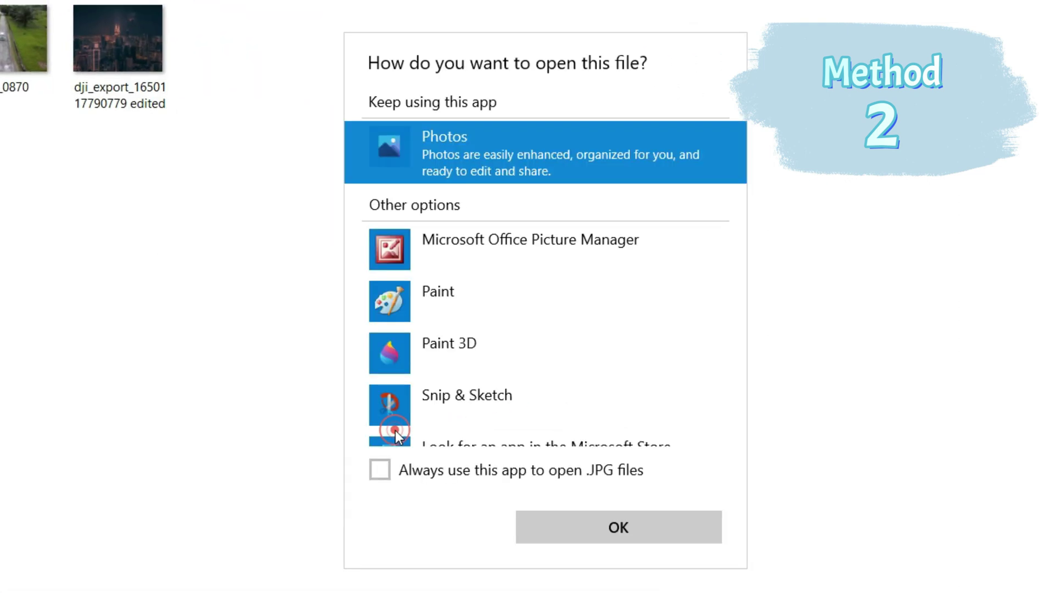
click(638, 351)
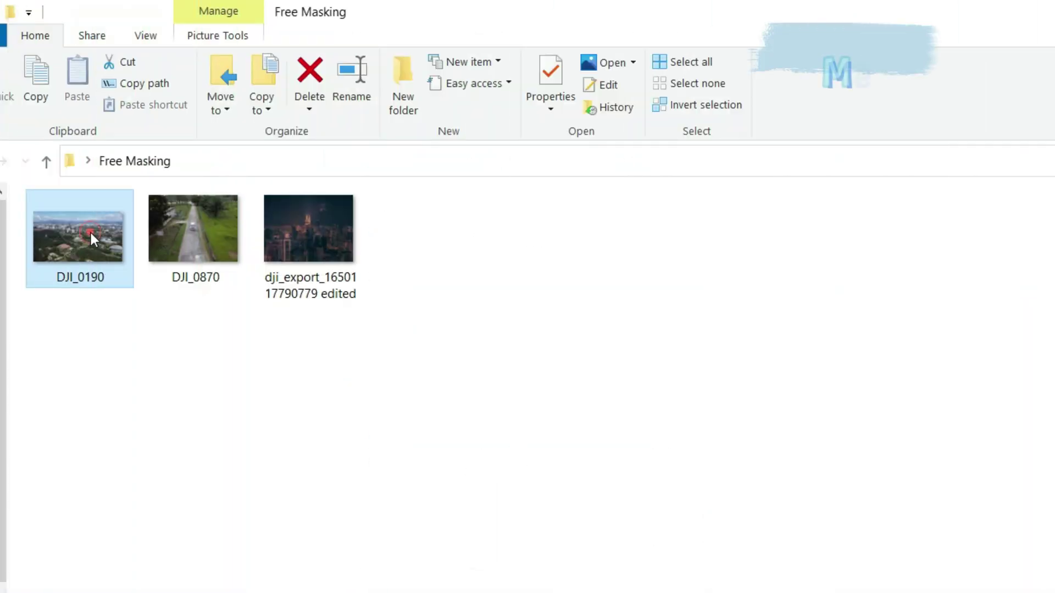
right_click(90, 230)
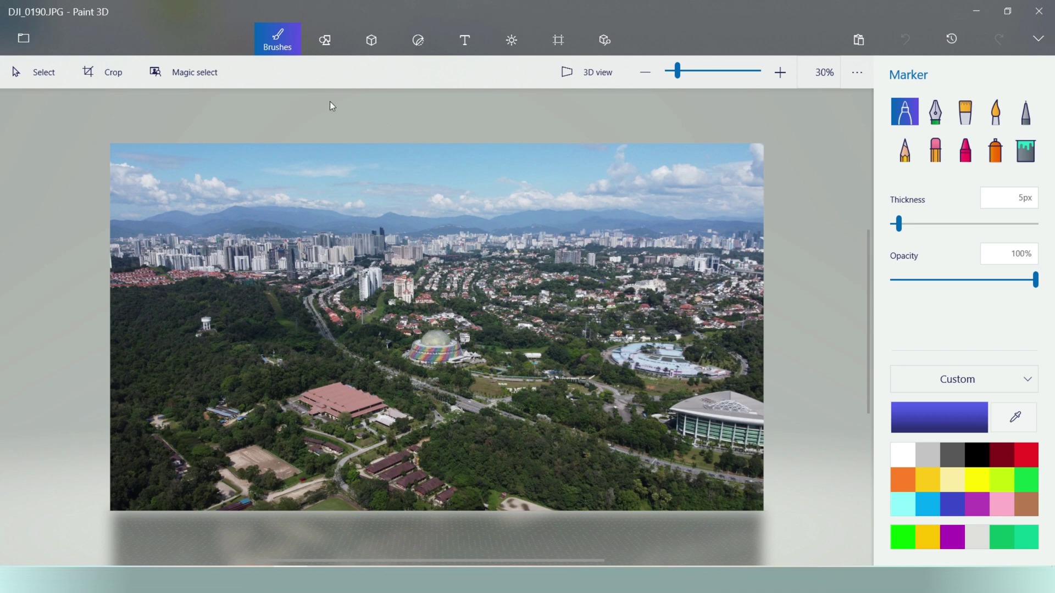
Activate Magic select on the aerial city photo.
click(196, 82)
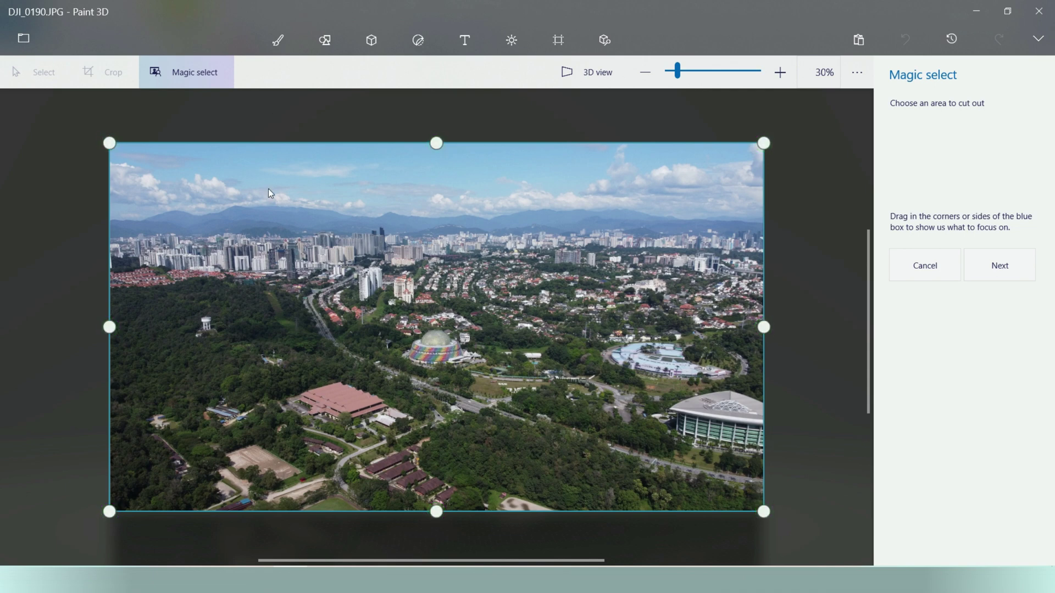
Shrink the selection box around the rainbow dome and zoom in on it.
drag(110, 143, 399, 326)
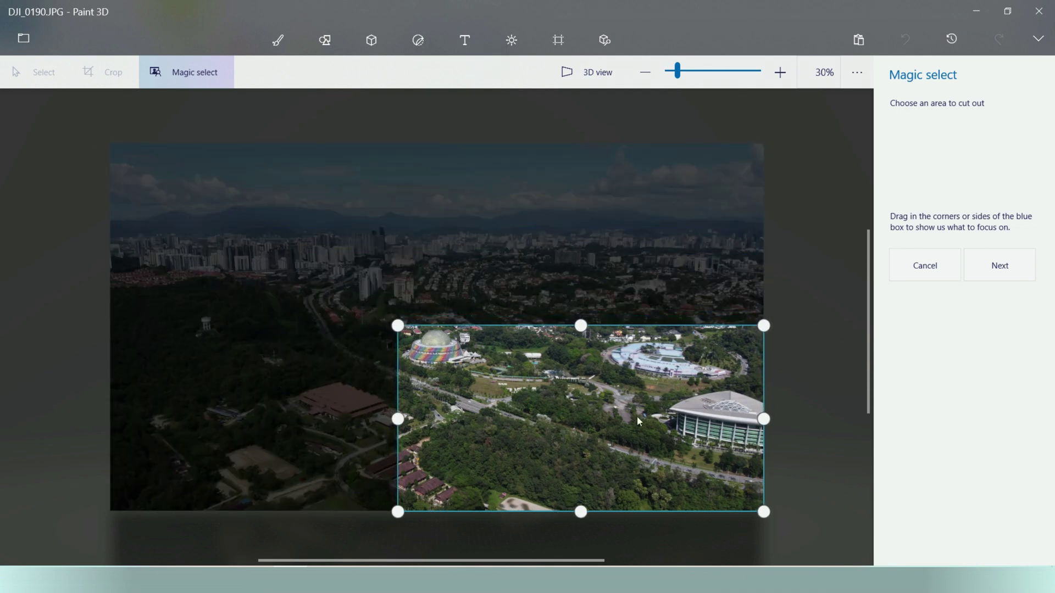
drag(770, 512, 491, 376)
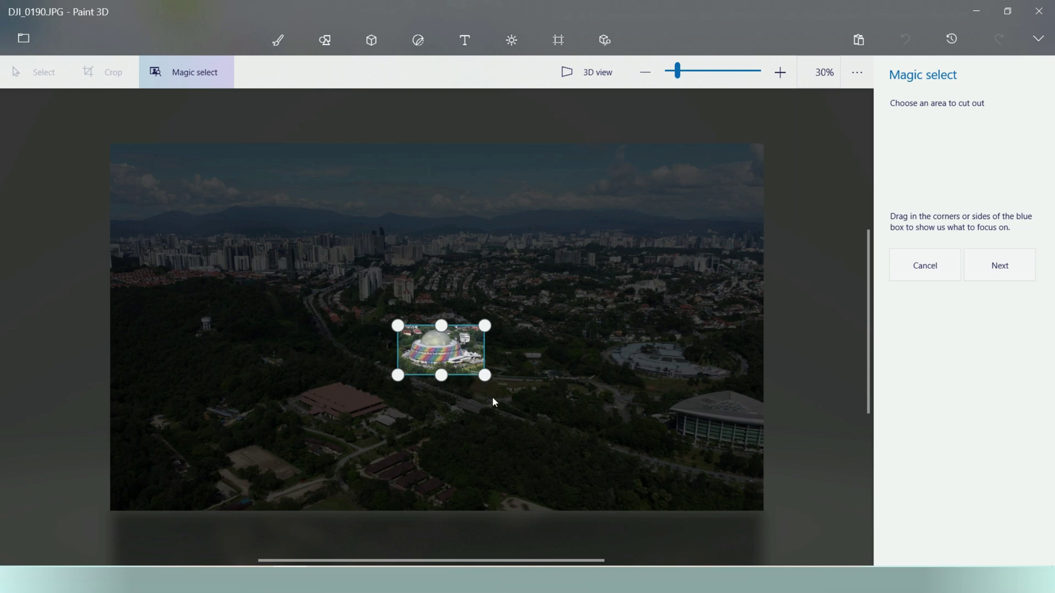
click(780, 73)
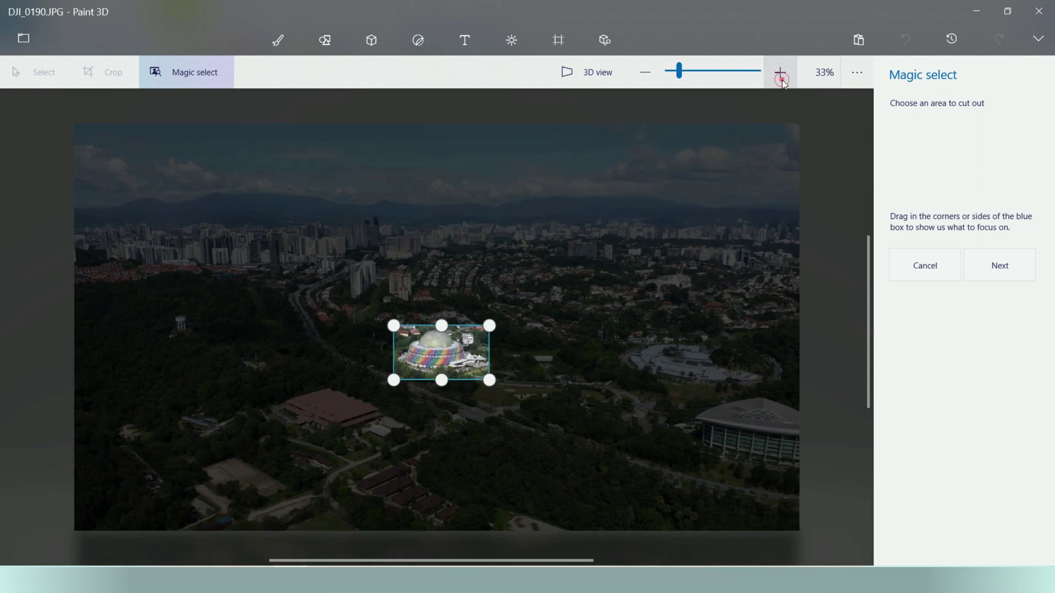
click(780, 73)
click(782, 77)
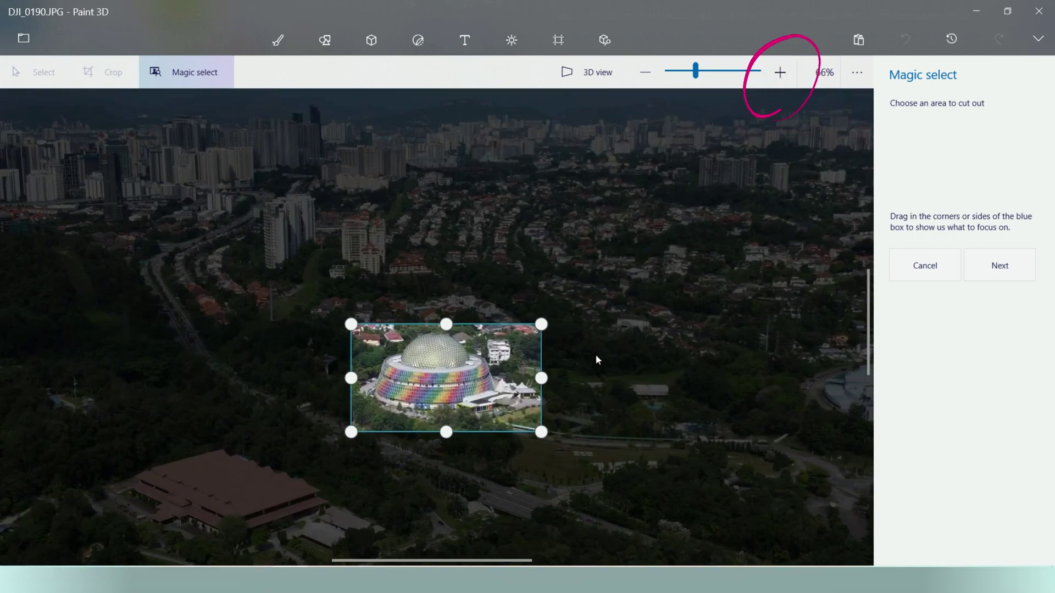
scroll(590, 384, up, 3)
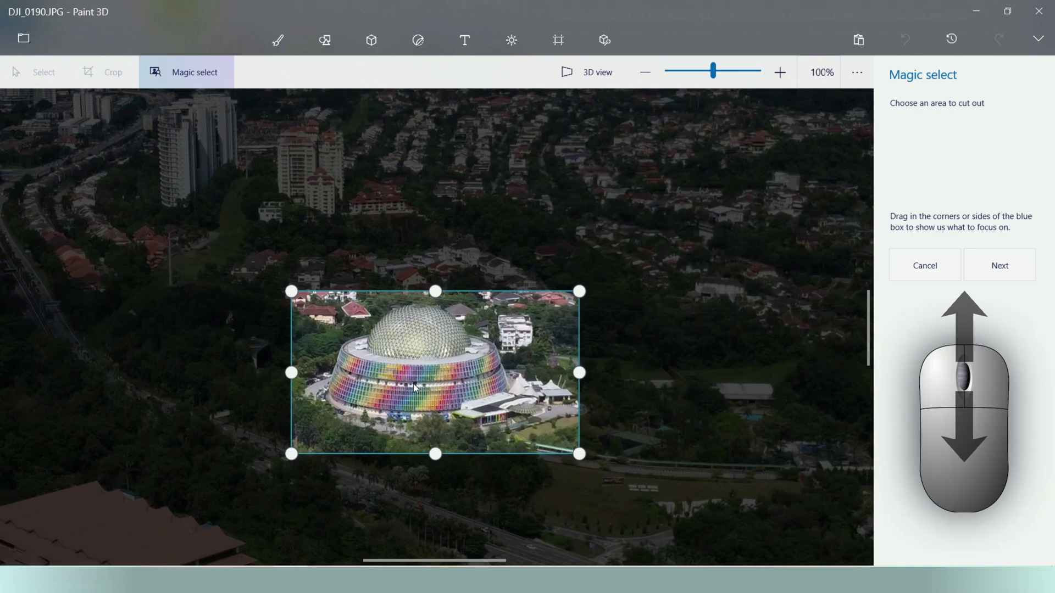
scroll(413, 384, up, 2)
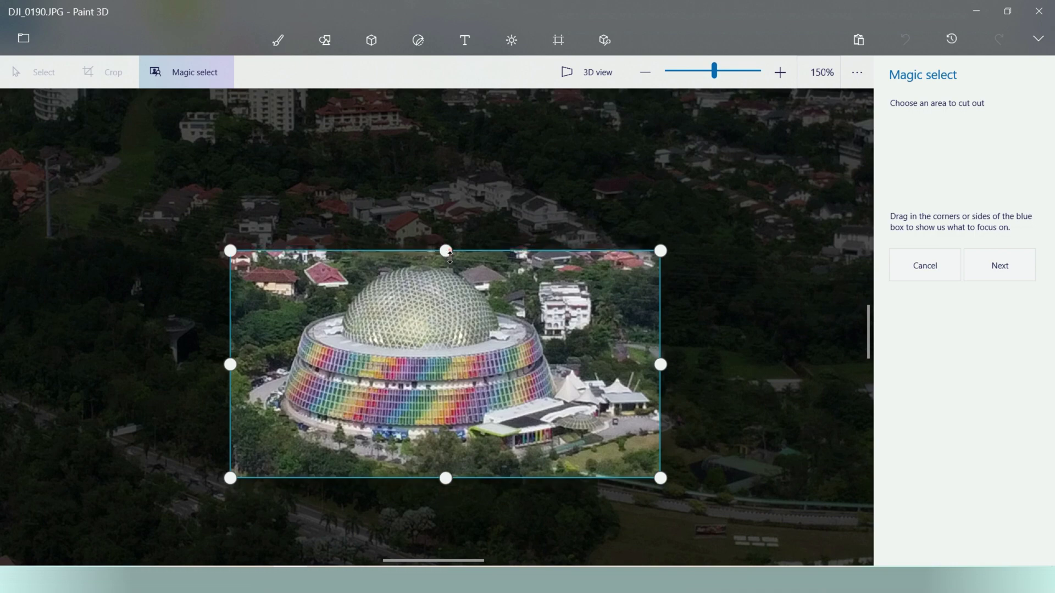
Fine-tune the box edges around the dome and generate the cutout.
drag(450, 257, 450, 265)
drag(230, 364, 242, 367)
drag(660, 364, 675, 367)
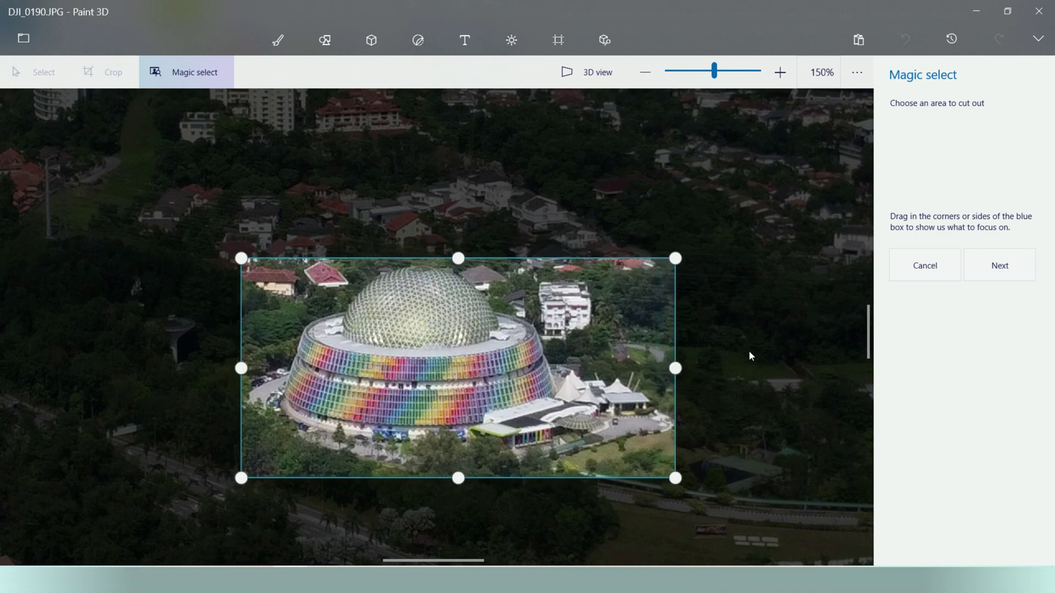
click(1023, 276)
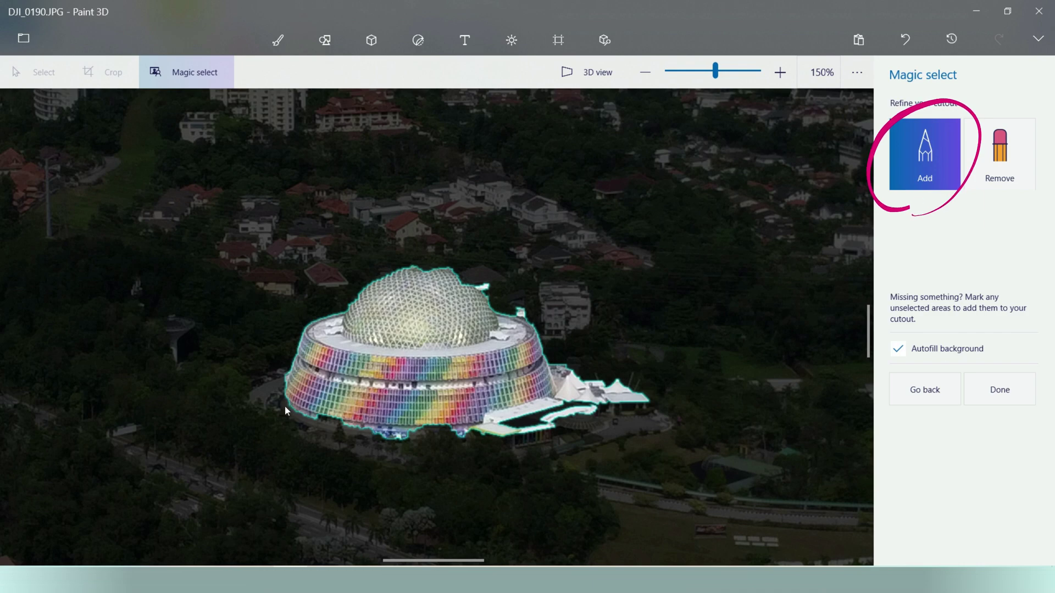
Add the building's base, the plaza on the right and the dome's top to the cutout.
scroll(284, 405, up, 5)
mouse_move(280, 347)
mouse_down()
mouse_move(283, 417)
mouse_move(484, 475)
mouse_up()
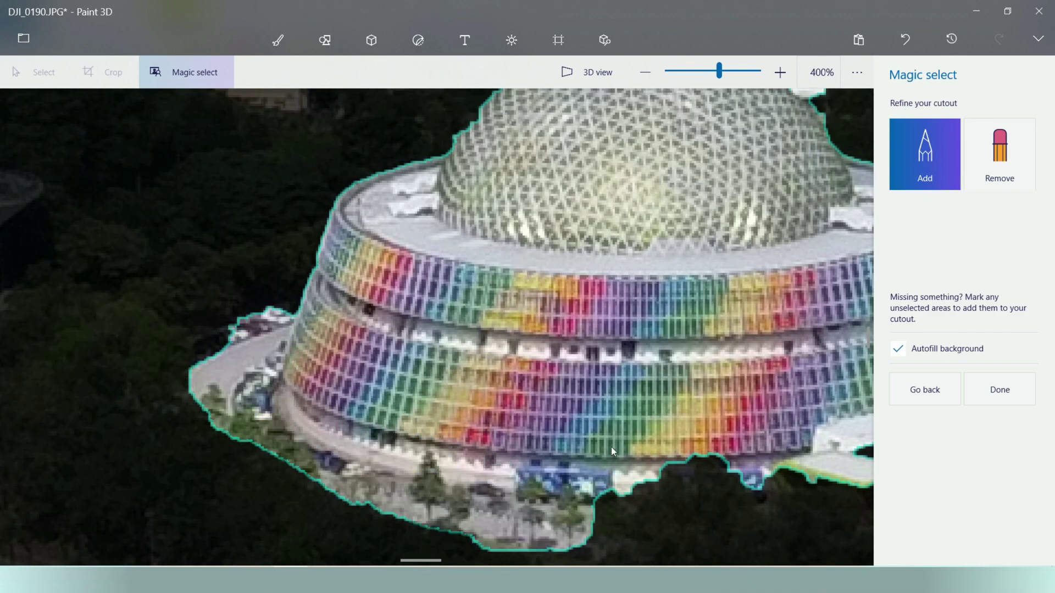
scroll(282, 482, down, 4)
mouse_move(282, 478)
mouse_down()
mouse_move(325, 491)
mouse_move(501, 457)
mouse_up()
scroll(460, 245, up, 6)
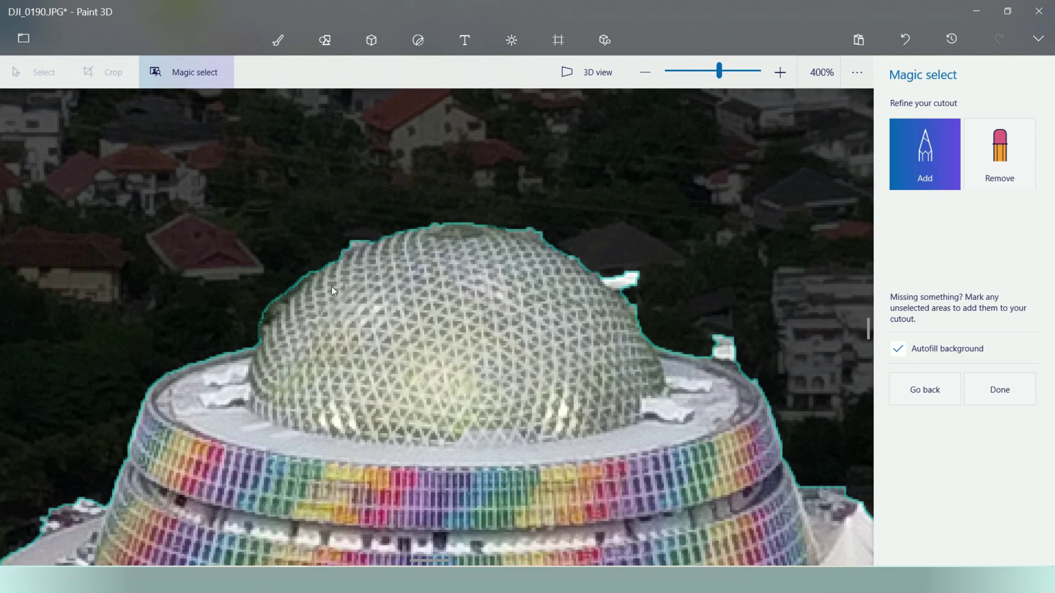
drag(486, 214, 529, 178)
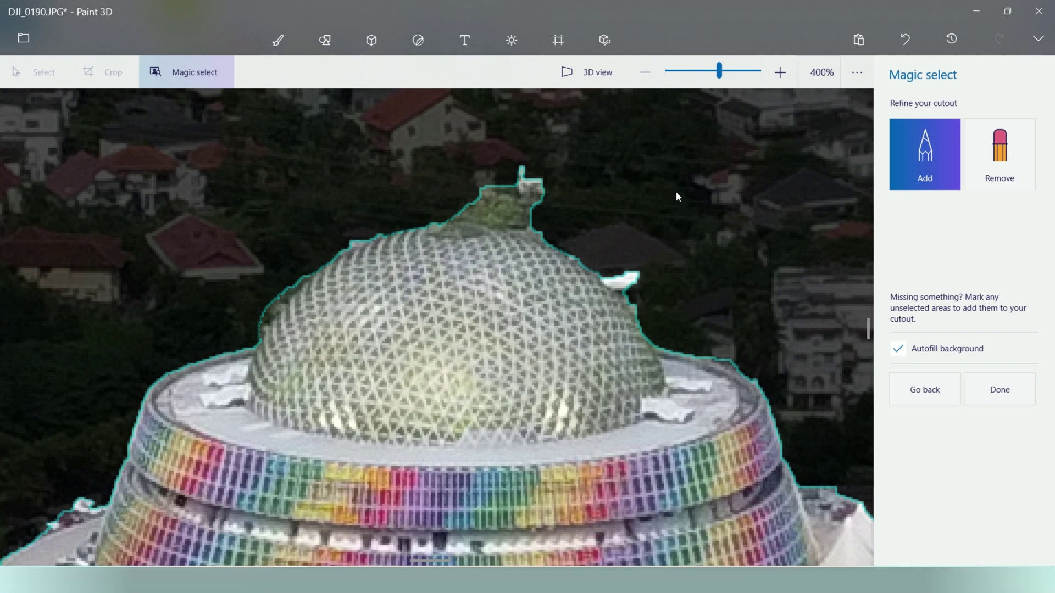
Remove the structure atop the dome from the cutout, undoing the white-blob removal.
click(999, 154)
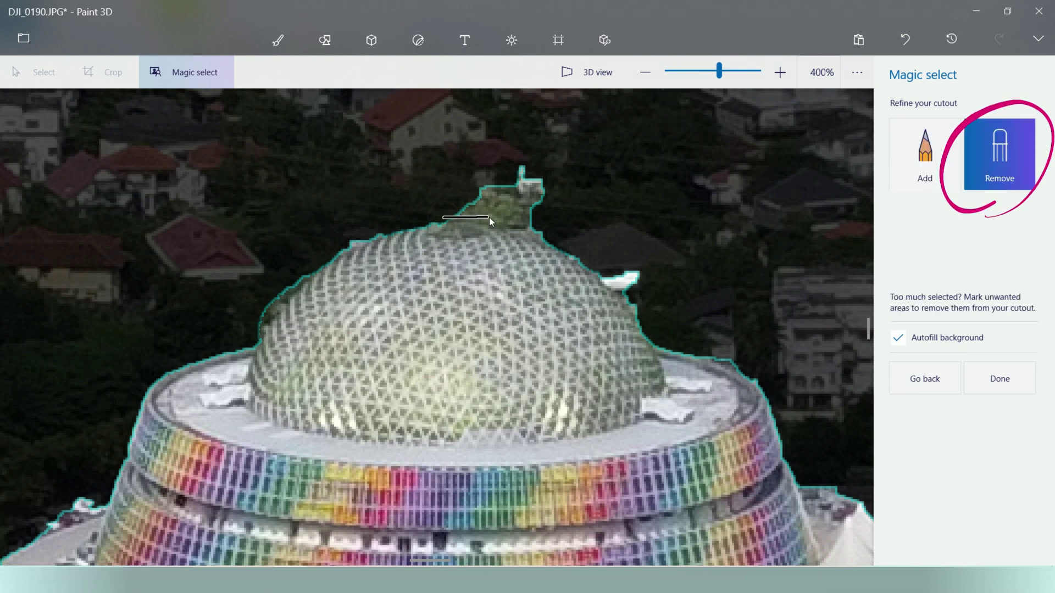
drag(478, 213, 537, 184)
click(518, 169)
click(460, 205)
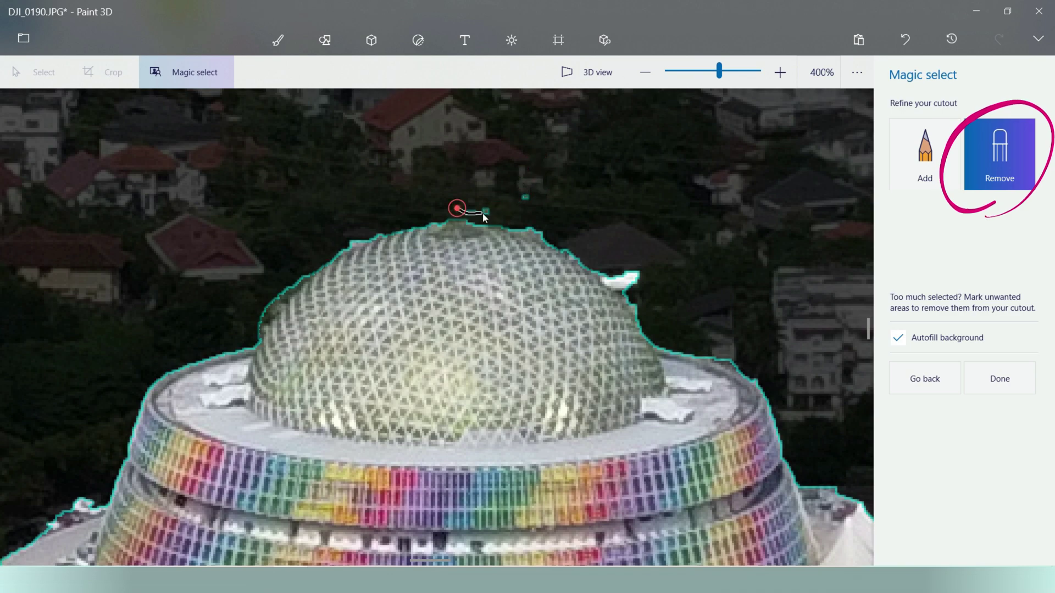
drag(606, 271, 632, 298)
key(ctrl+z)
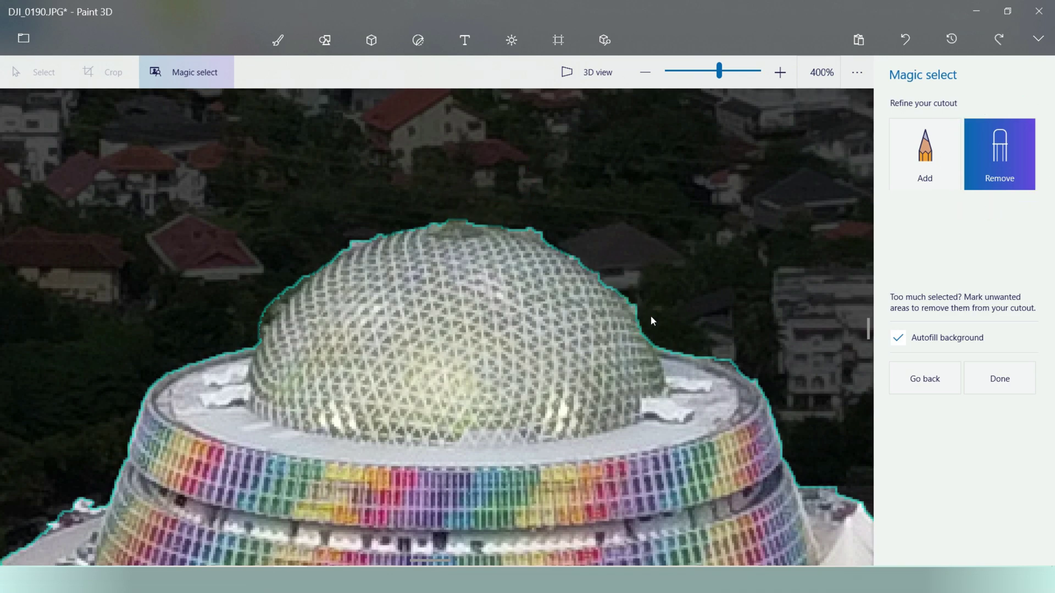
scroll(628, 318, up, 3)
scroll(628, 317, down, 3)
scroll(608, 226, up, 2)
scroll(353, 184, down, 3)
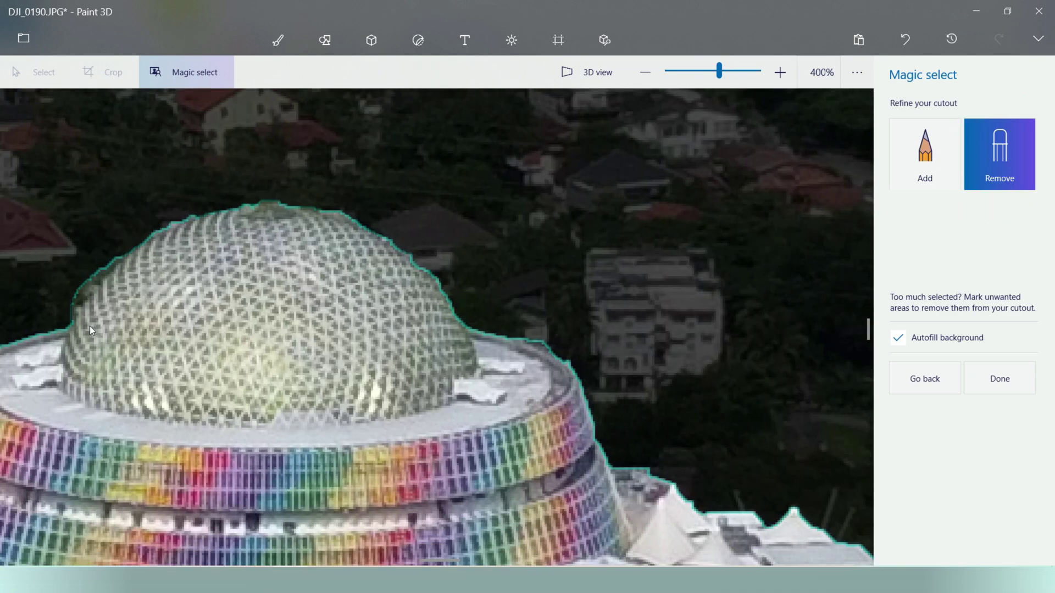
scroll(106, 298, up, 5)
key(ctrl+z)
Trim leftover background along the dome's left edge from the cutout.
mouse_move(82, 393)
mouse_down()
mouse_move(148, 289)
mouse_move(259, 188)
mouse_move(258, 198)
mouse_up()
key(ctrl+z)
key(ctrl+y)
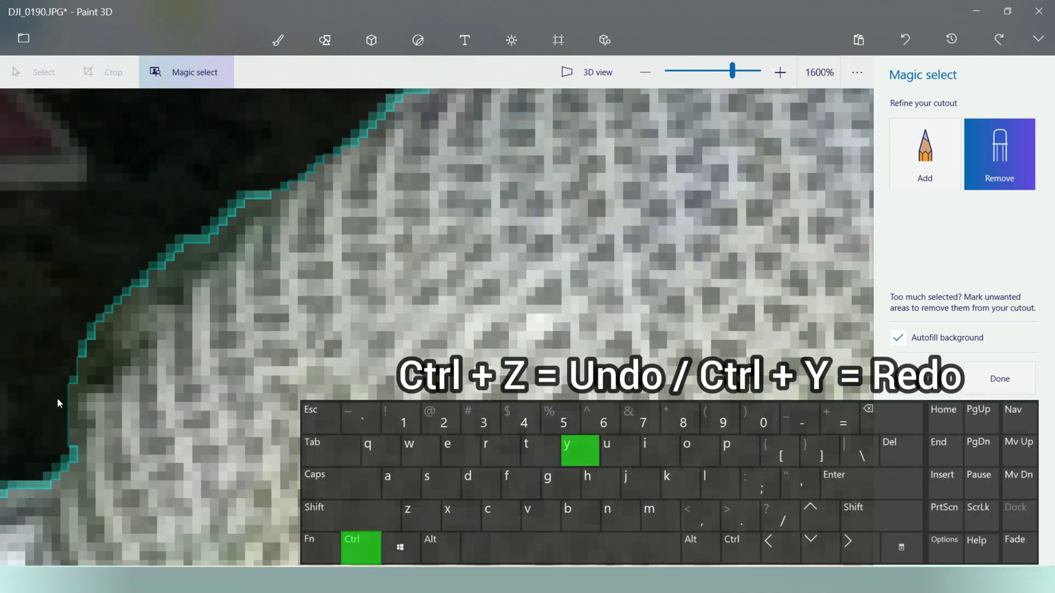
mouse_move(57, 398)
mouse_down()
mouse_move(100, 339)
mouse_move(259, 186)
mouse_up()
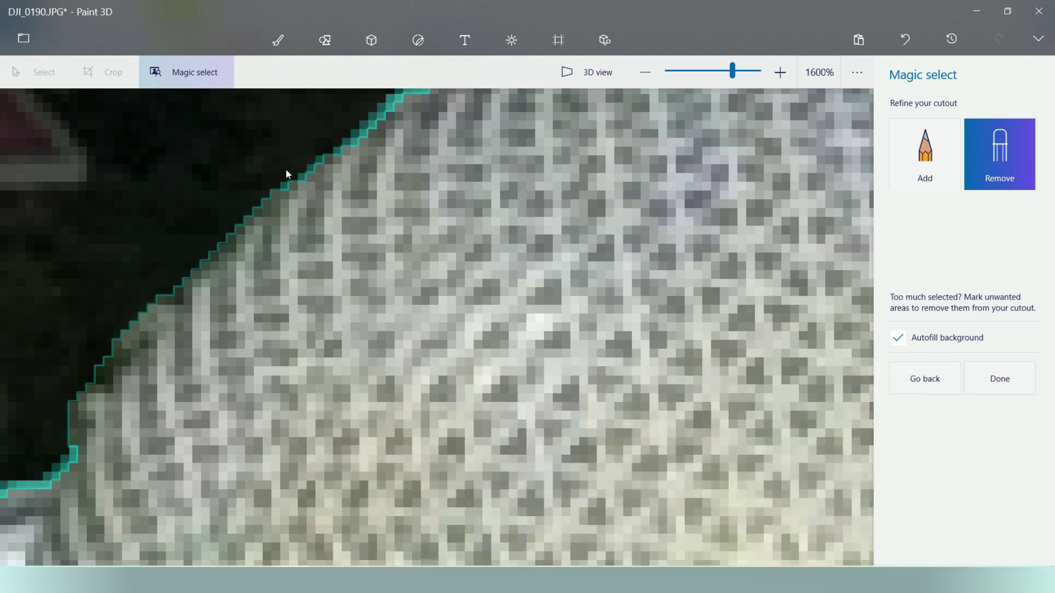
scroll(287, 170, down, 5)
scroll(403, 209, down, 5)
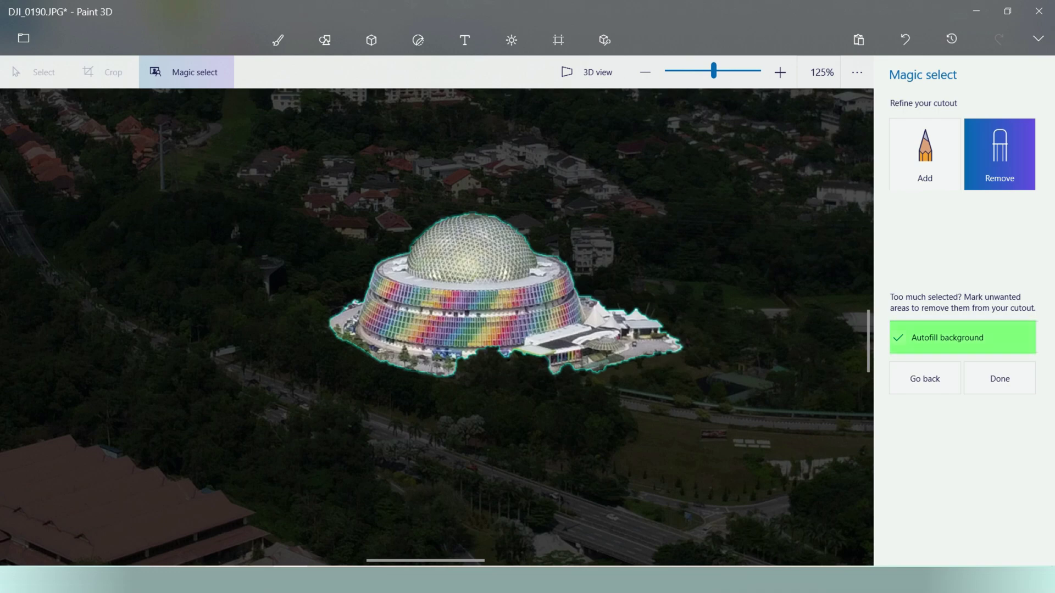
scroll(751, 342, down, 3)
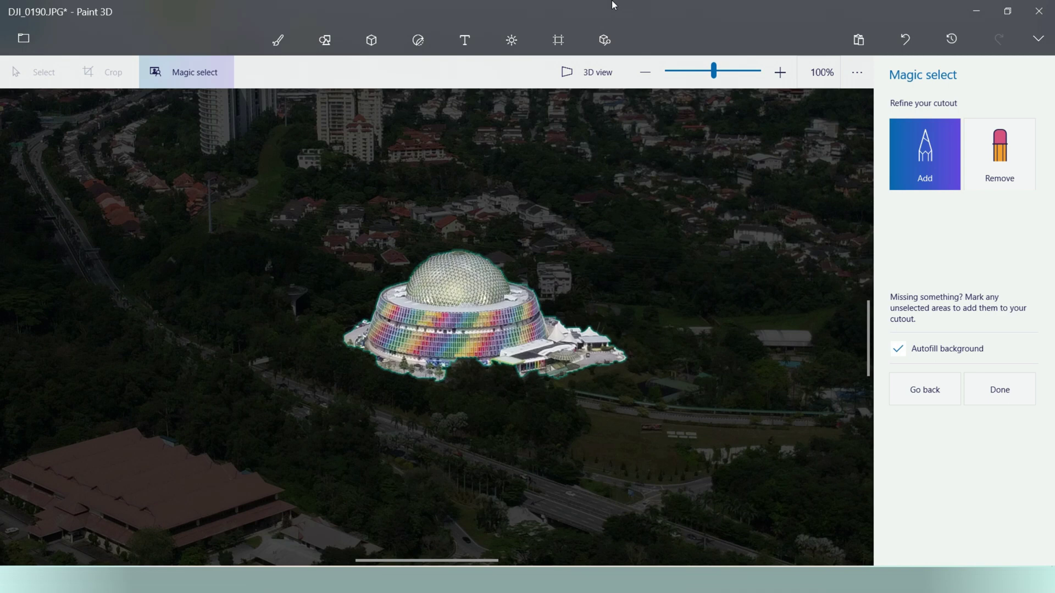
Finish the dome cutout and drag it off the photo to the left.
click(1005, 389)
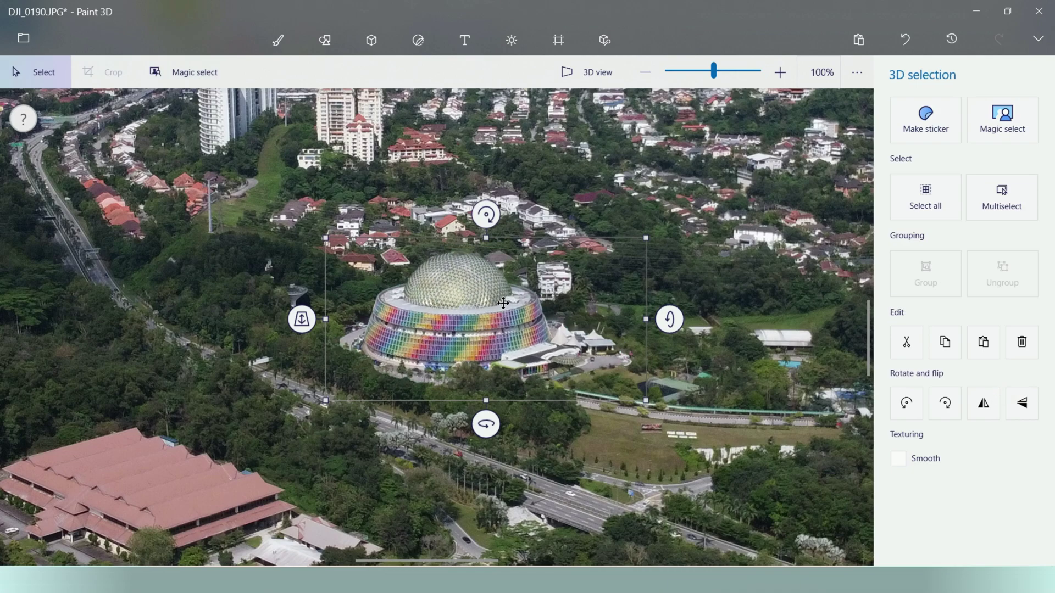
scroll(407, 295, down, 5)
drag(437, 344, 286, 340)
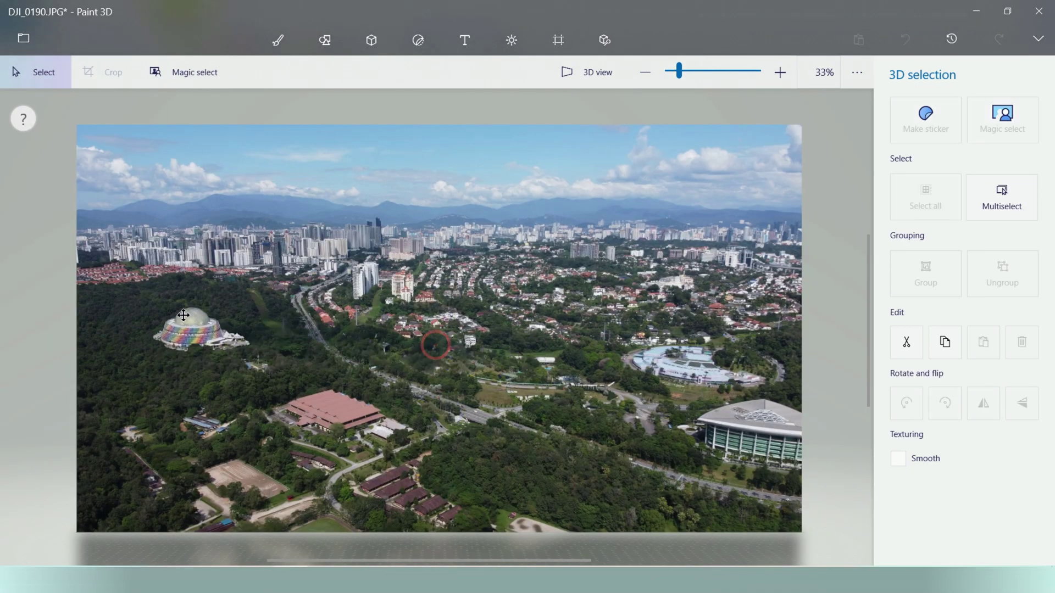
mouse_move(183, 316)
mouse_down()
mouse_move(165, 302)
mouse_move(175, 312)
mouse_up()
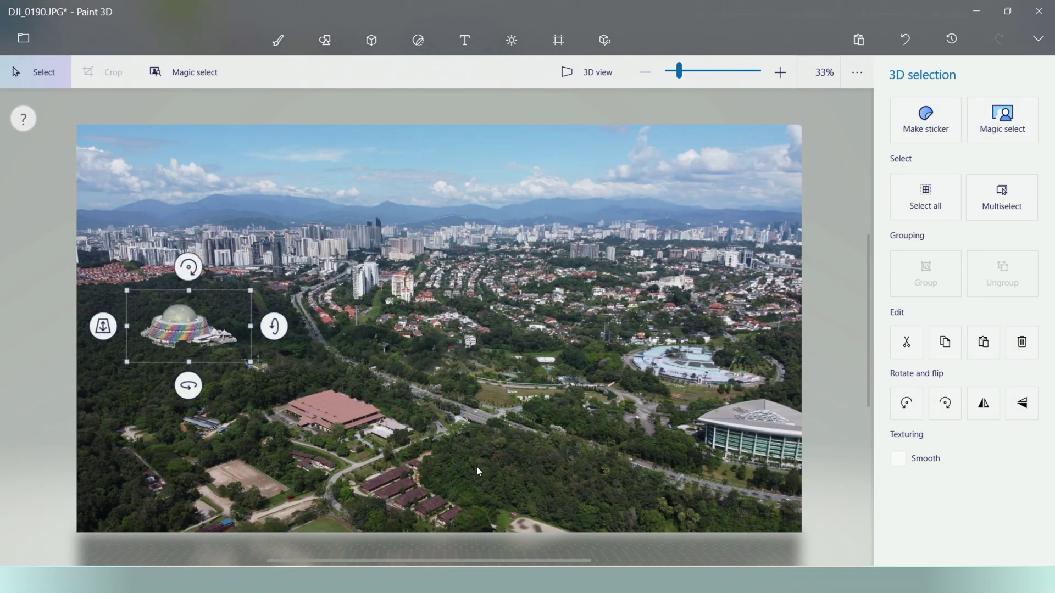
scroll(219, 526, down, 2)
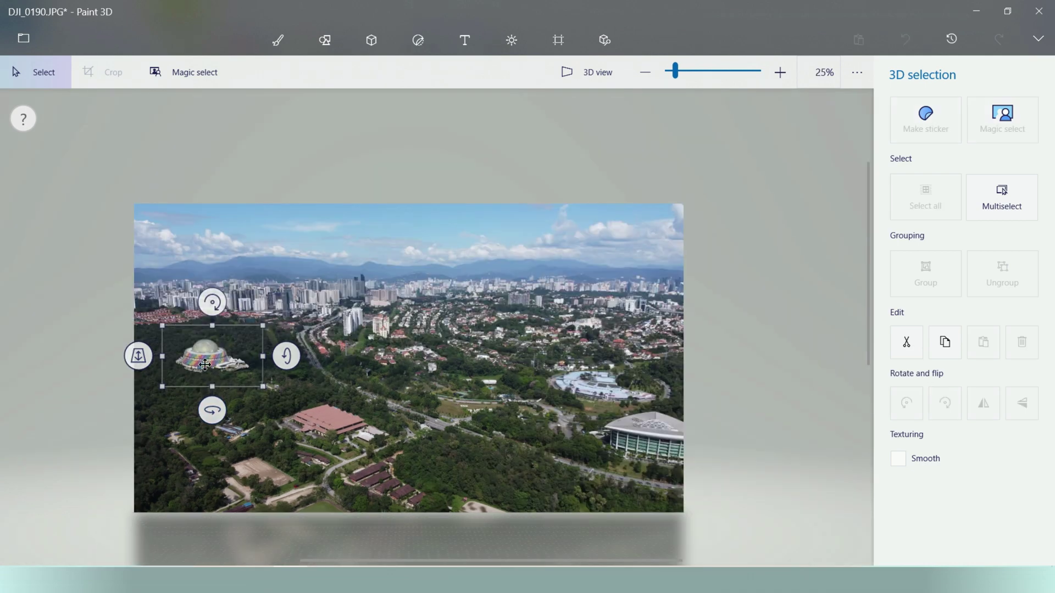
drag(212, 357, 76, 374)
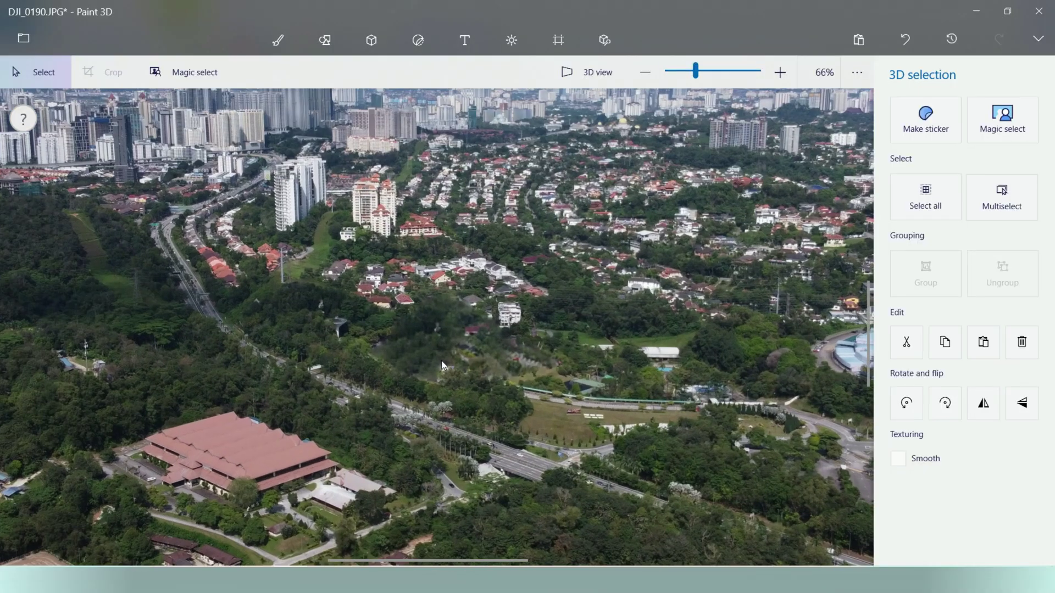
scroll(441, 361, up, 5)
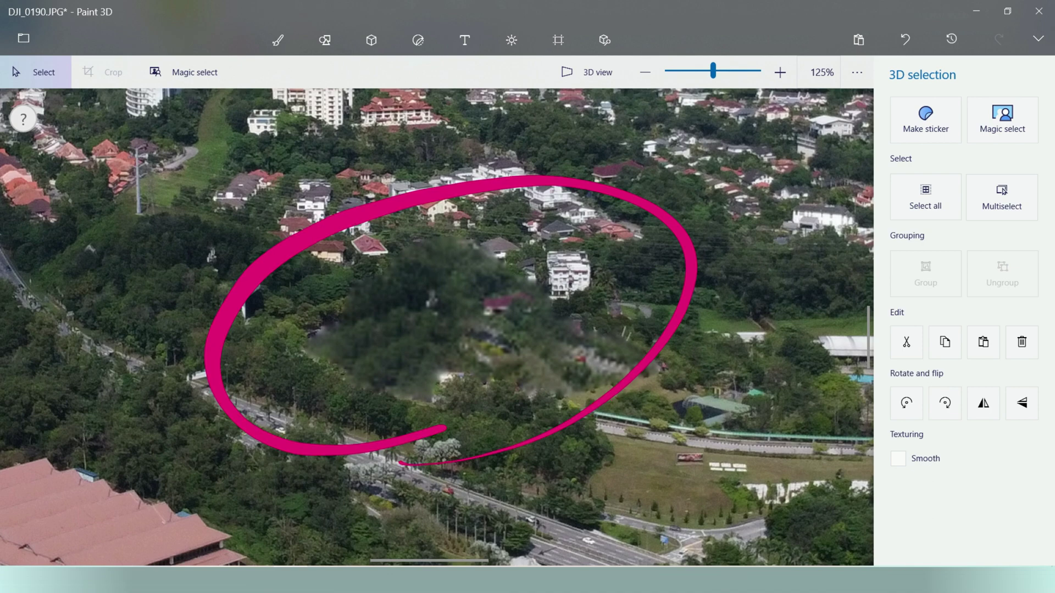
scroll(230, 385, down, 8)
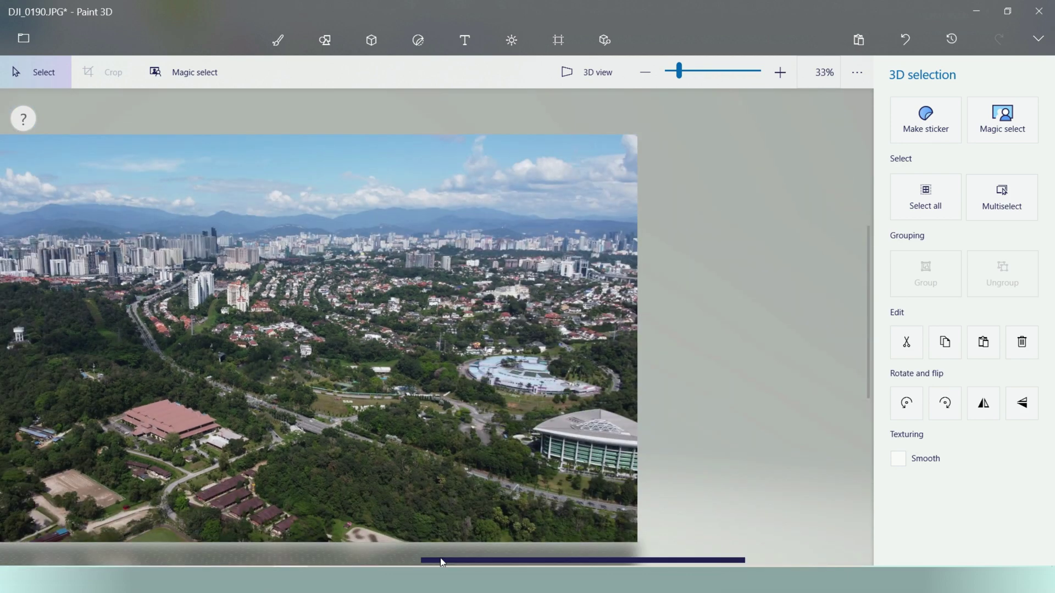
drag(441, 559, 214, 558)
right_click(74, 354)
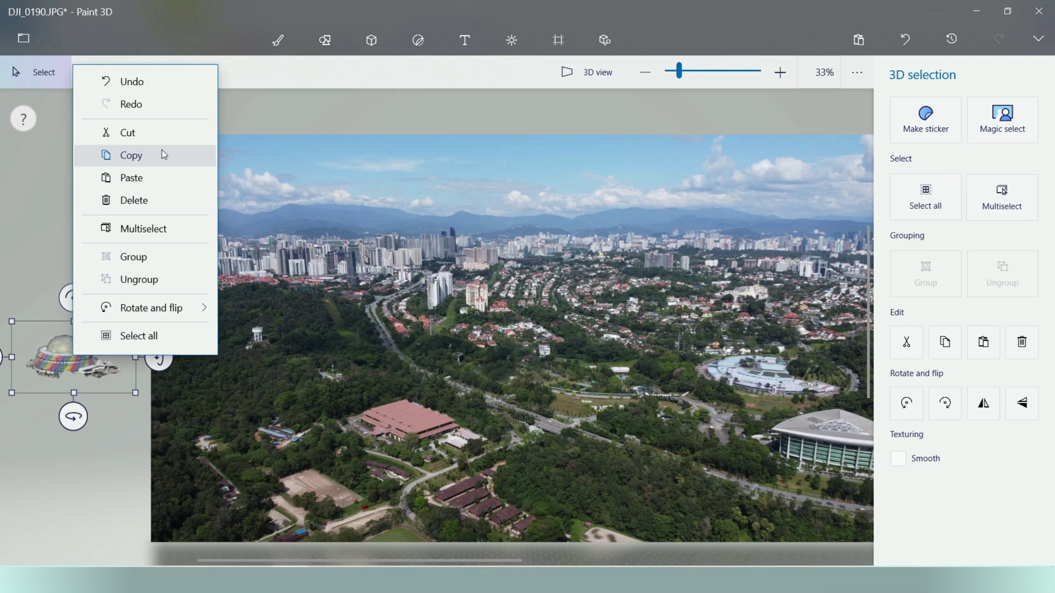
Copy the dome cutout and paste it into Word, Excel and the DJI_0870 road photo.
key(ctrl+c)
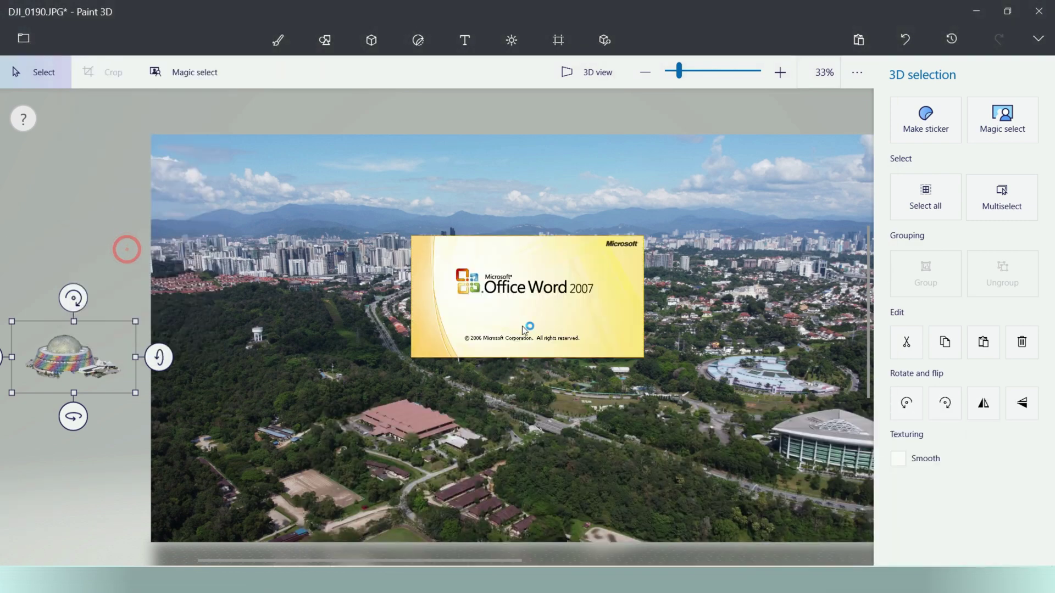
key(ctrl+v)
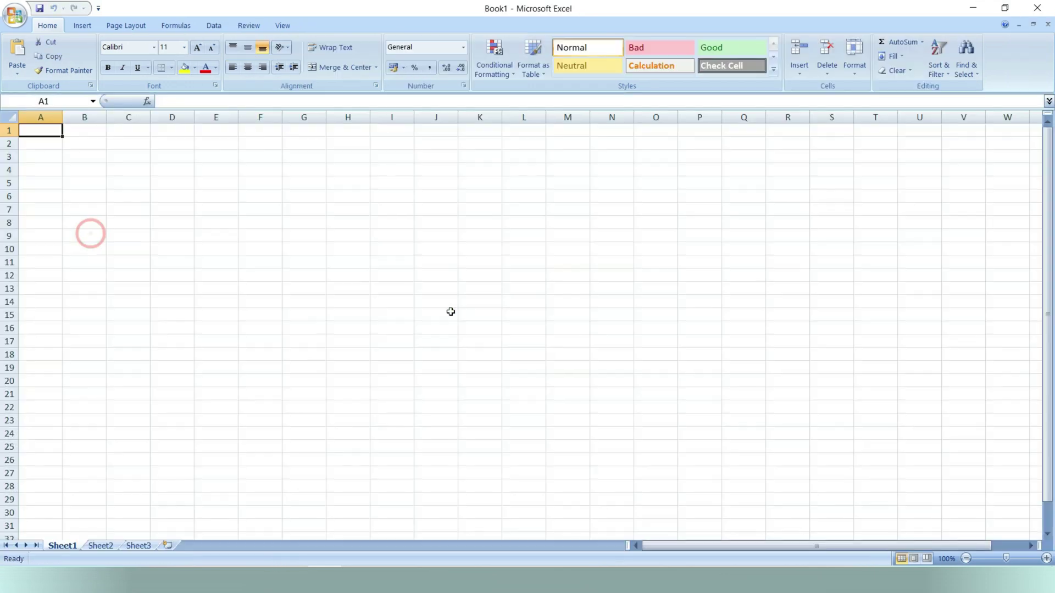
key(ctrl+v)
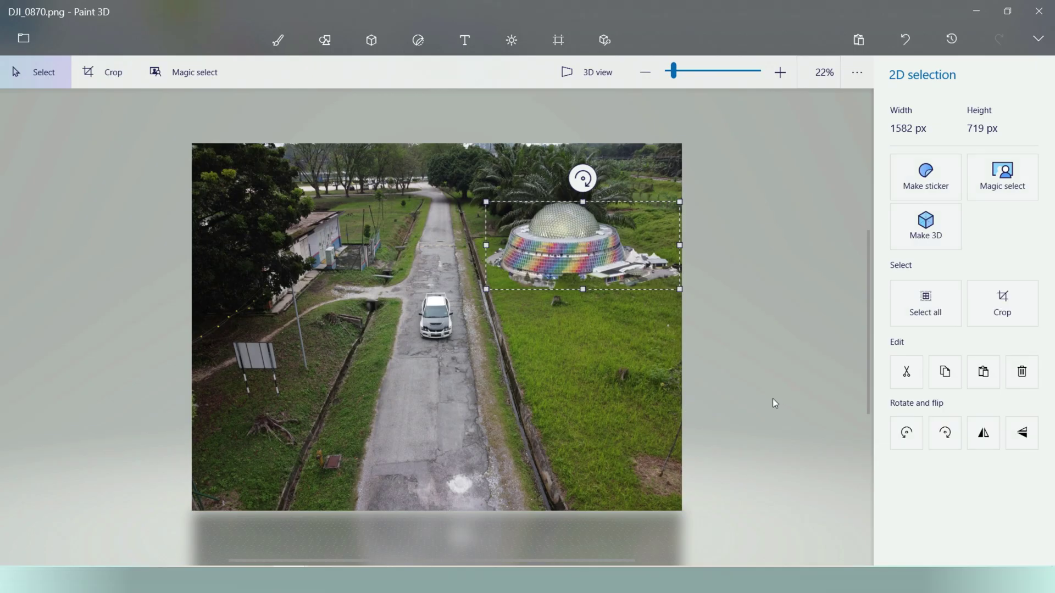
click(772, 398)
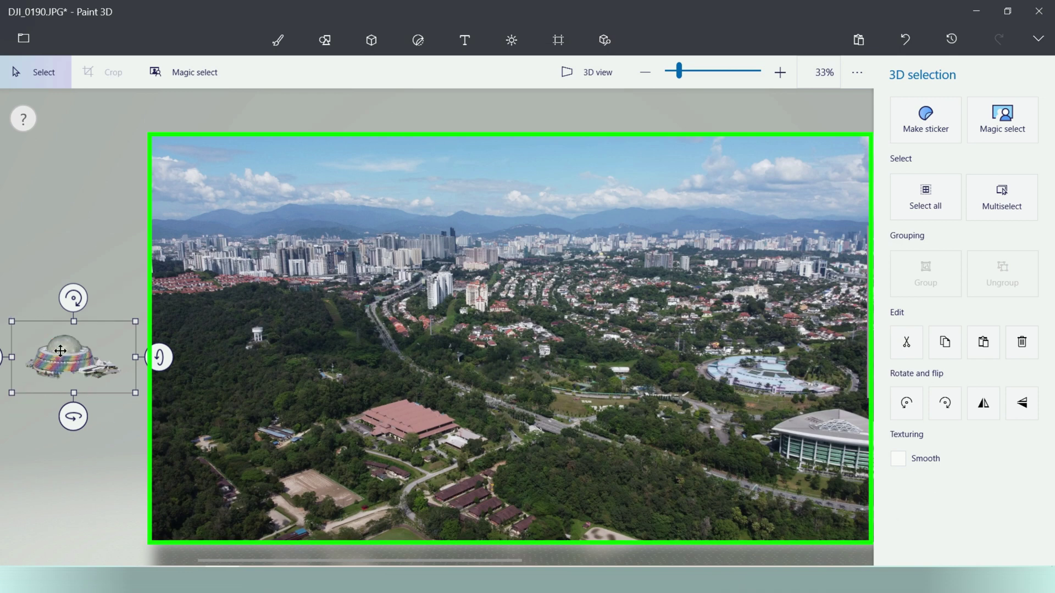
right_click(60, 350)
click(141, 192)
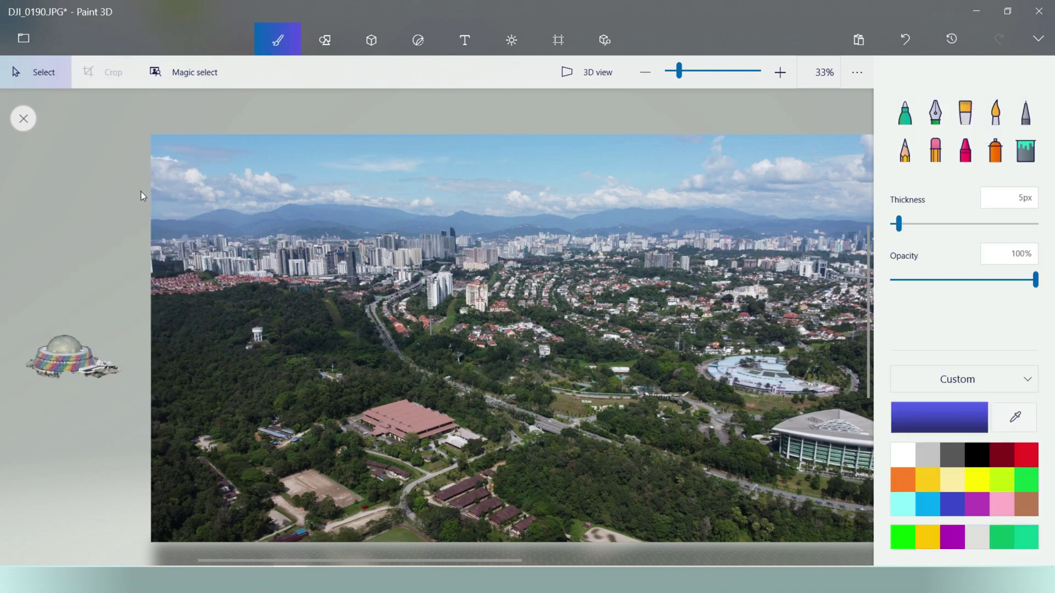
scroll(332, 288, down, 1)
key(ctrl+super+o)
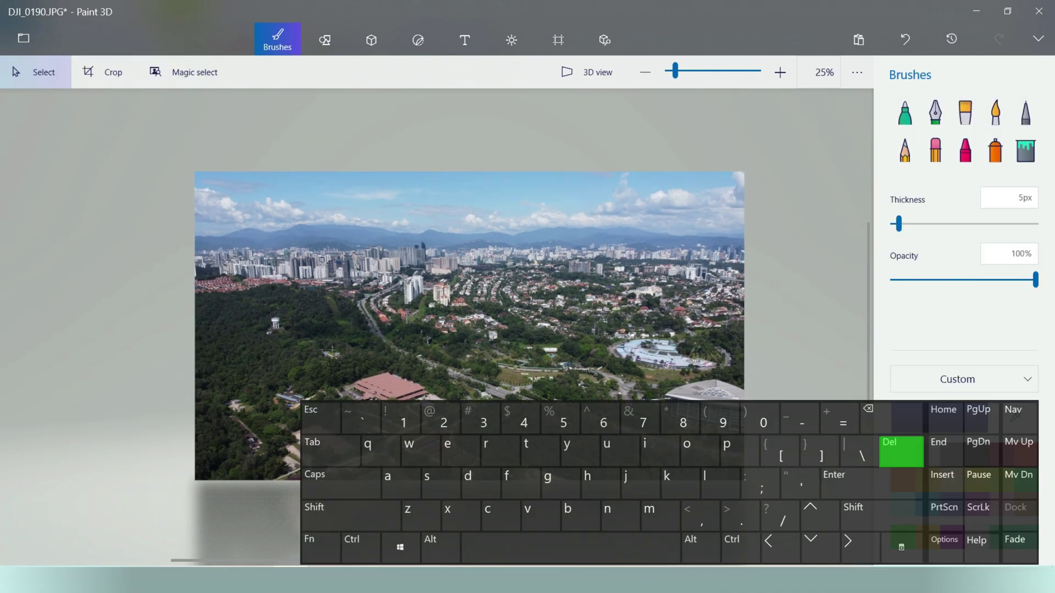
key(ctrl+super+o)
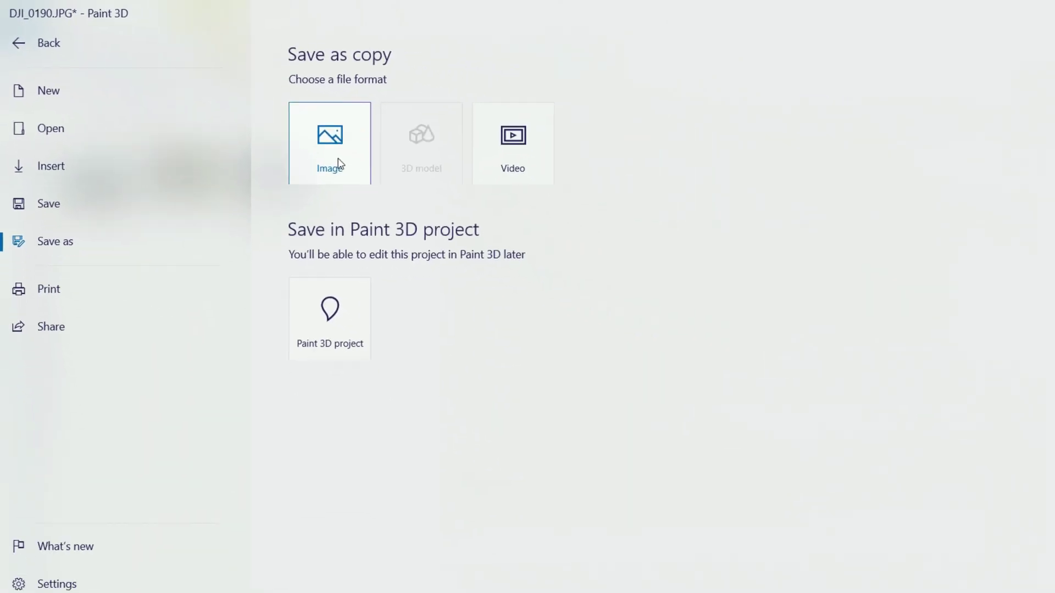
click(339, 165)
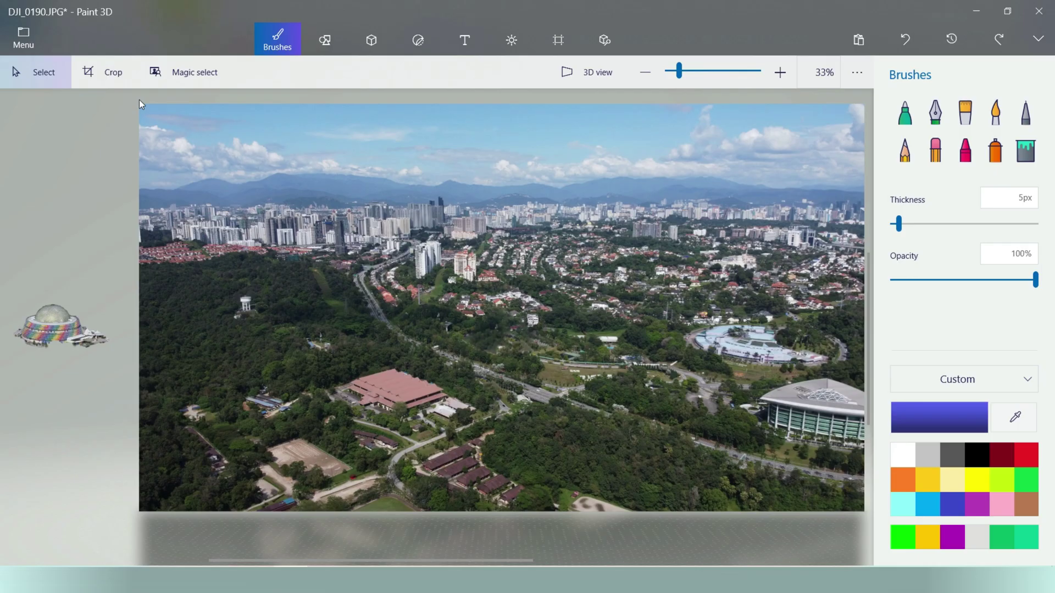
Select and delete the whole aerial photo, then turn Transparent canvas on.
drag(126, 98, 876, 537)
right_click(546, 288)
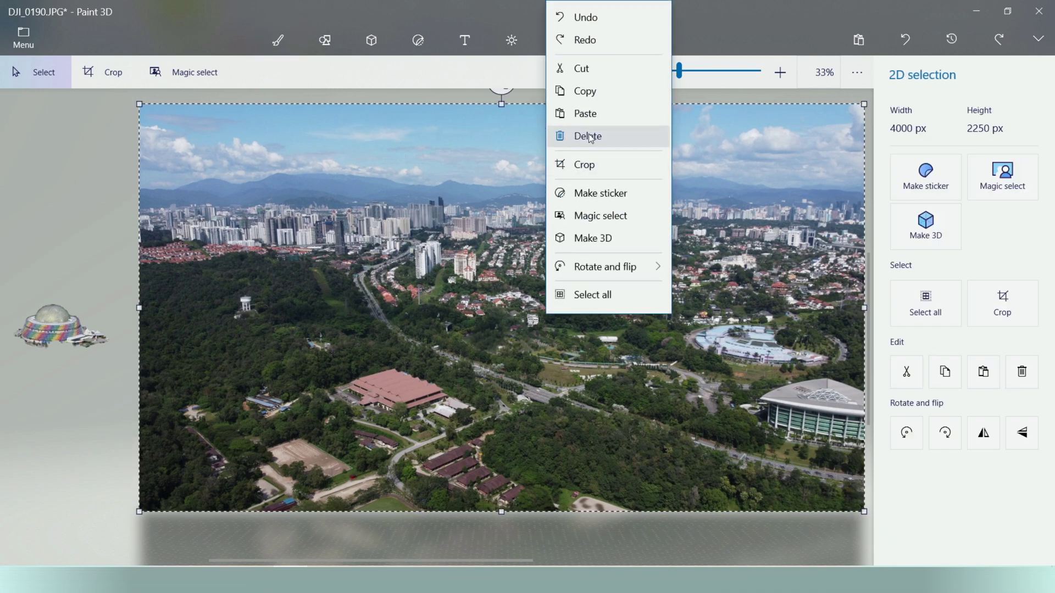
click(565, 134)
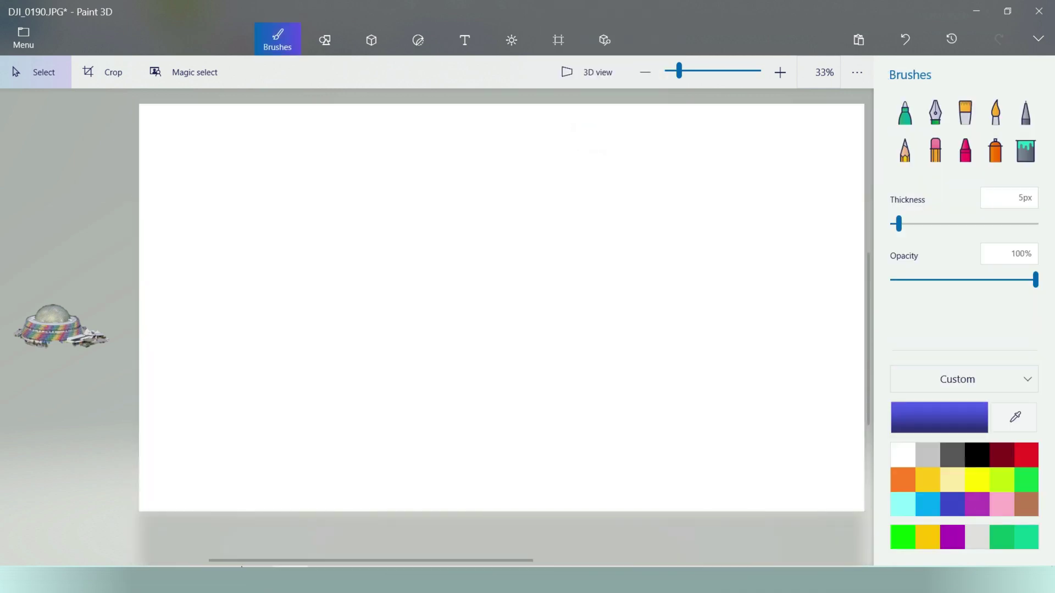
click(575, 39)
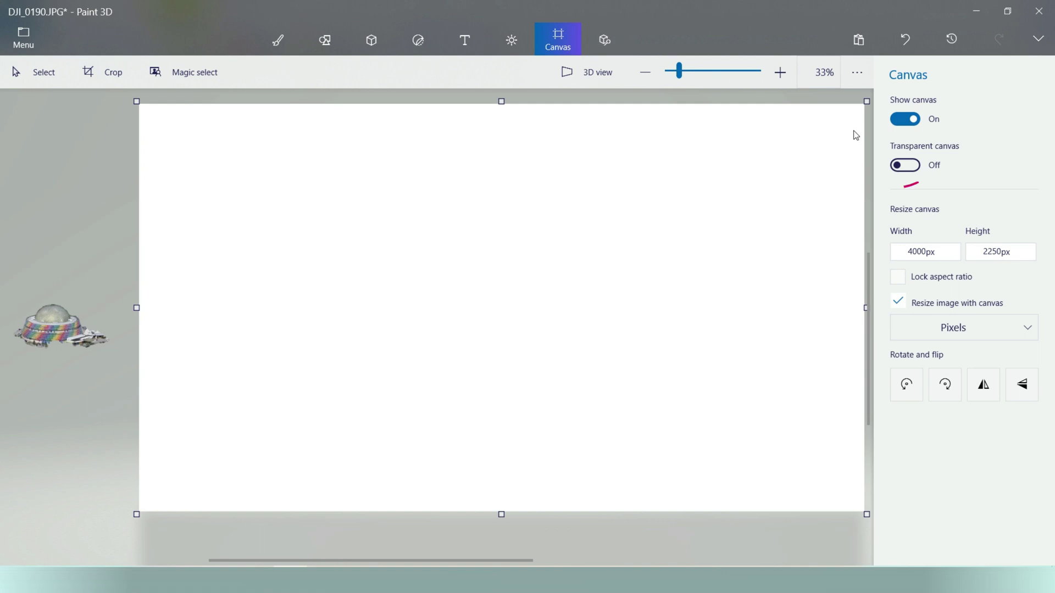
click(901, 164)
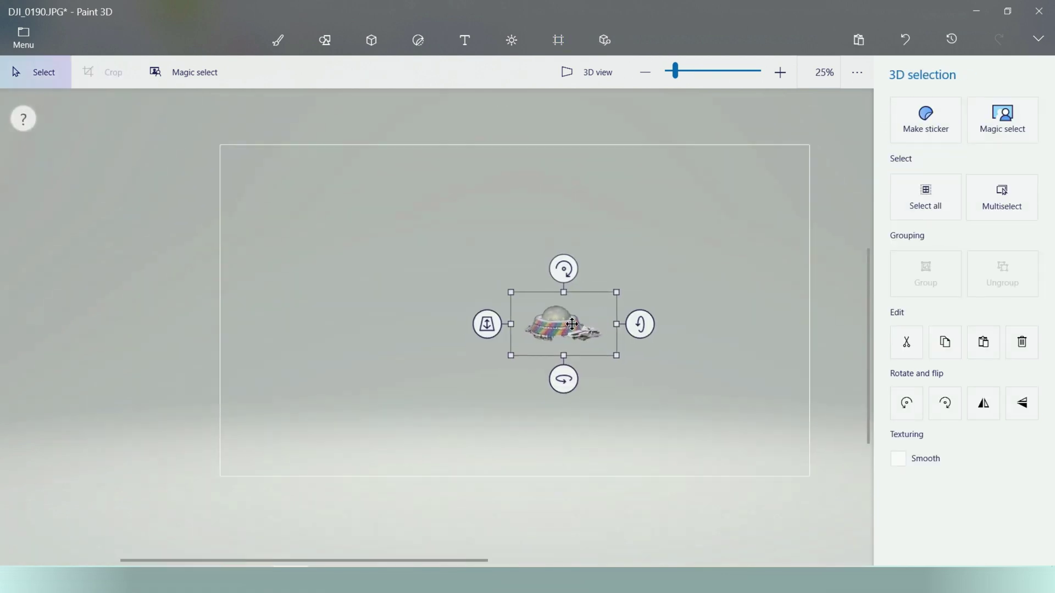
drag(400, 563, 434, 564)
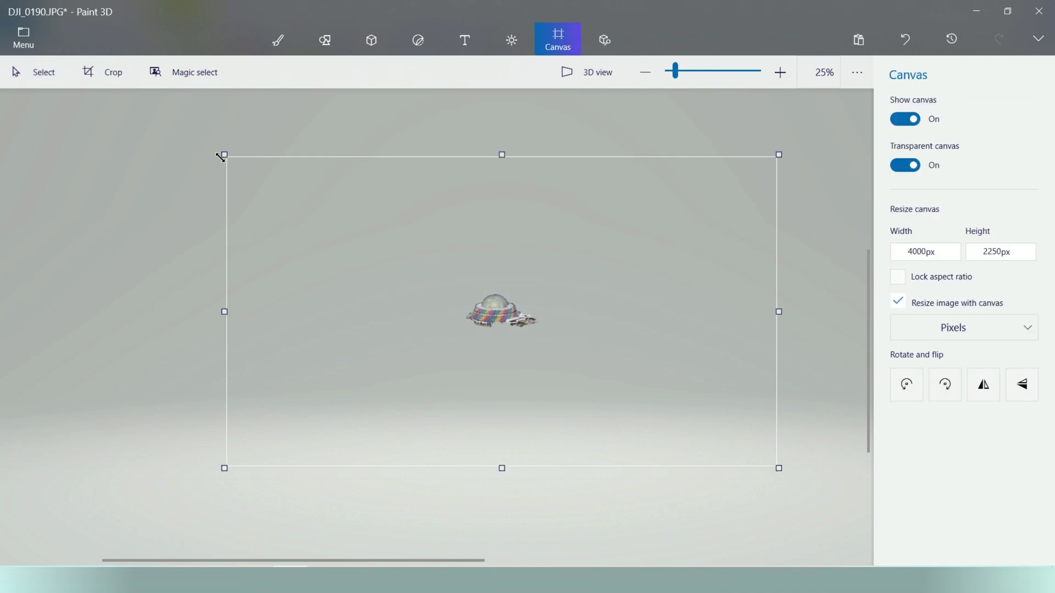
drag(219, 158, 449, 281)
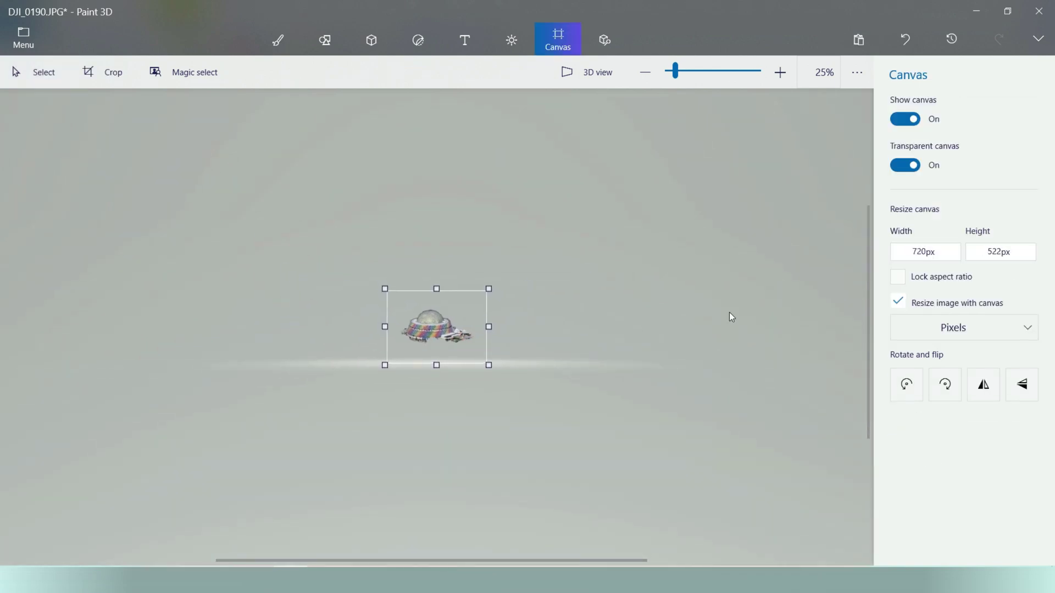
click(439, 334)
drag(483, 300, 686, 205)
mouse_move(558, 323)
mouse_down()
mouse_move(558, 401)
mouse_move(573, 271)
mouse_move(559, 327)
mouse_up()
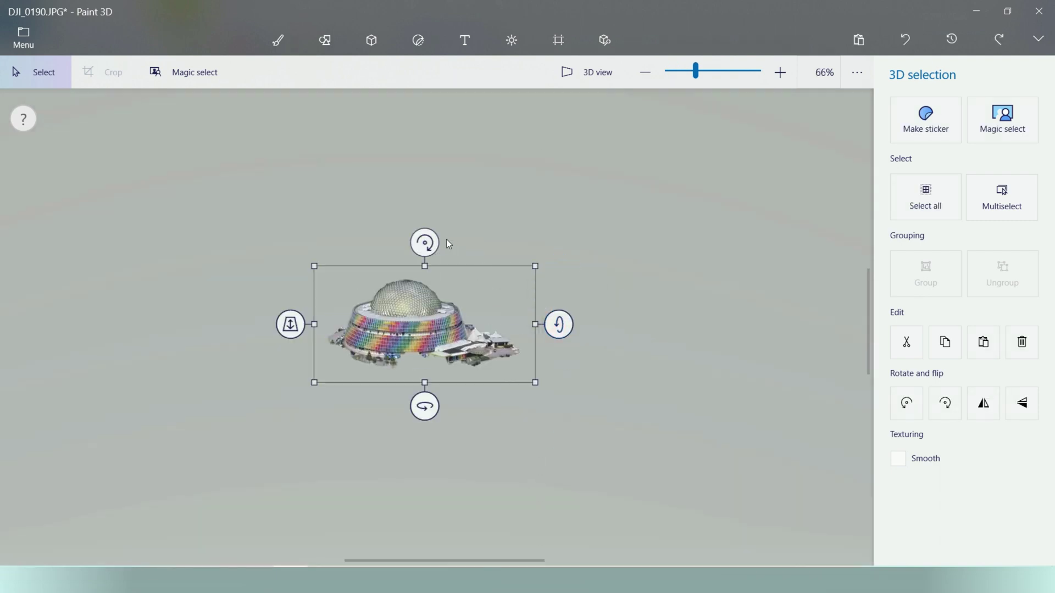
drag(426, 242, 412, 219)
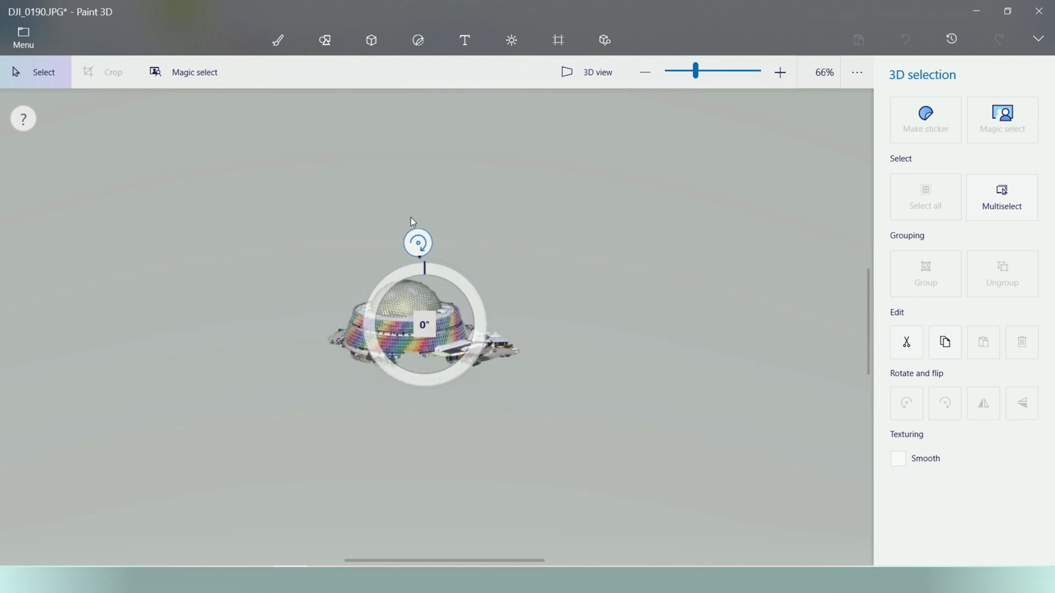
mouse_move(423, 405)
mouse_down()
mouse_move(365, 406)
mouse_move(599, 405)
mouse_move(428, 411)
mouse_up()
Save as an image with PNG file type and proceed to the save location.
scroll(428, 411, down, 3)
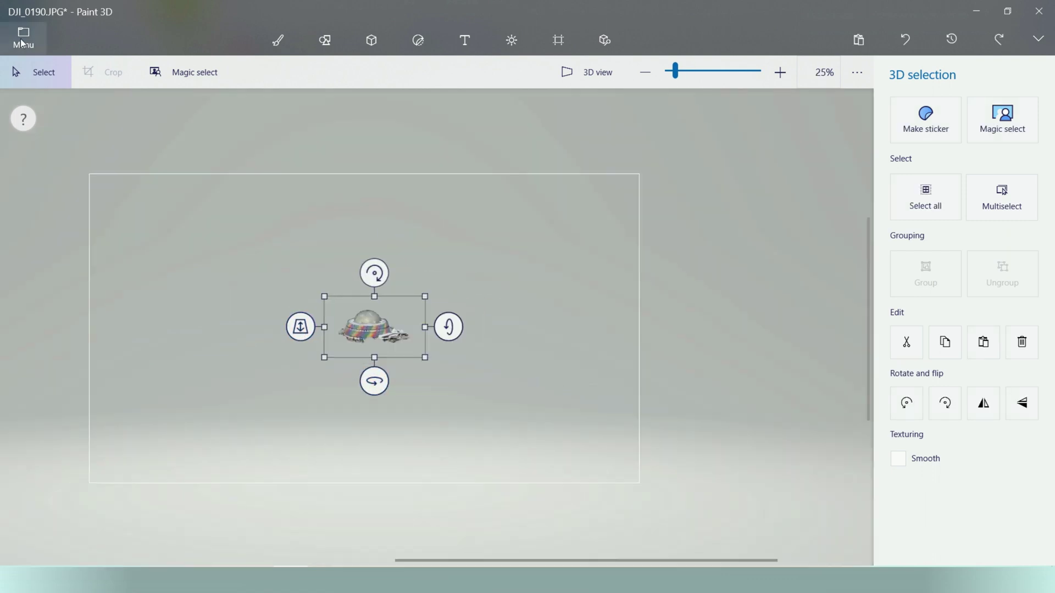
click(23, 38)
click(121, 213)
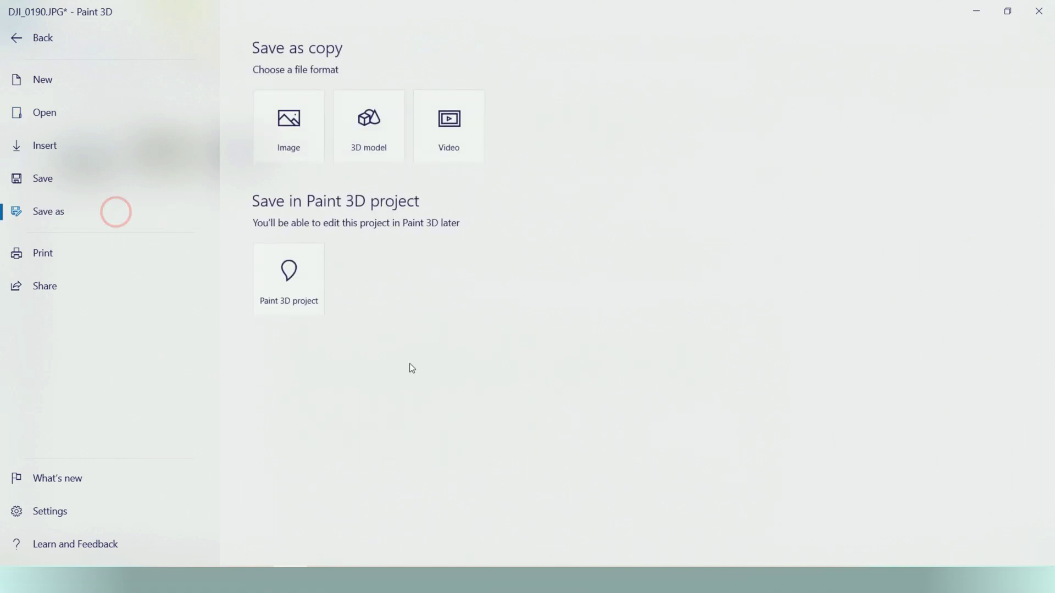
click(315, 158)
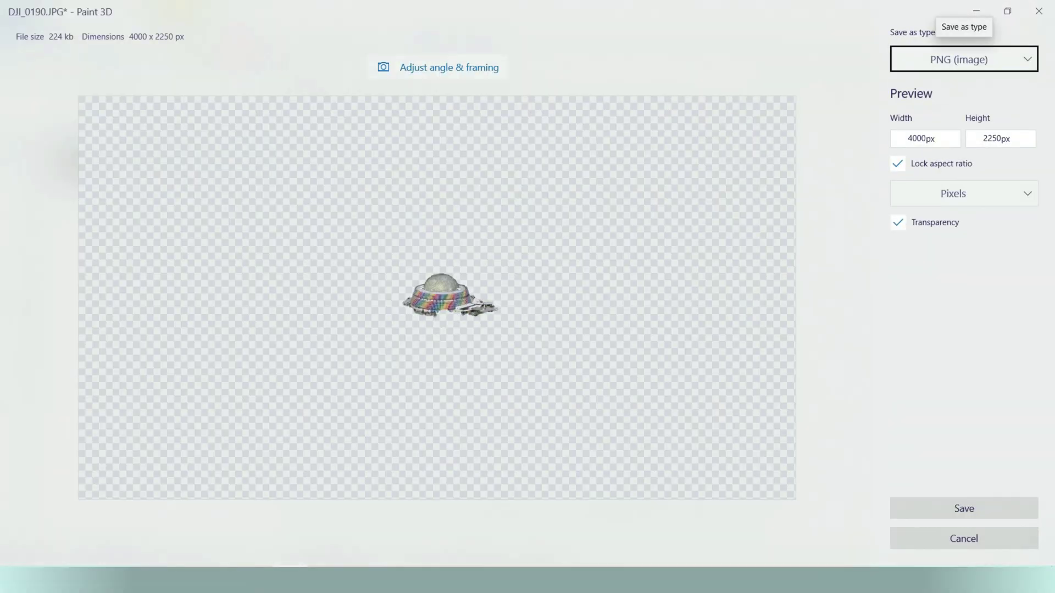
click(1001, 71)
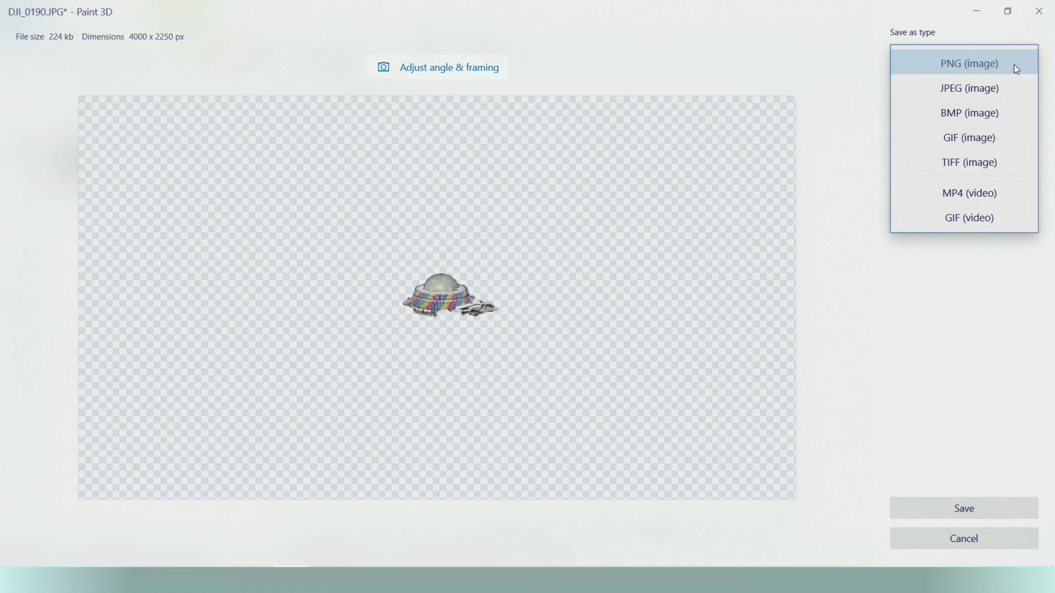
click(1016, 65)
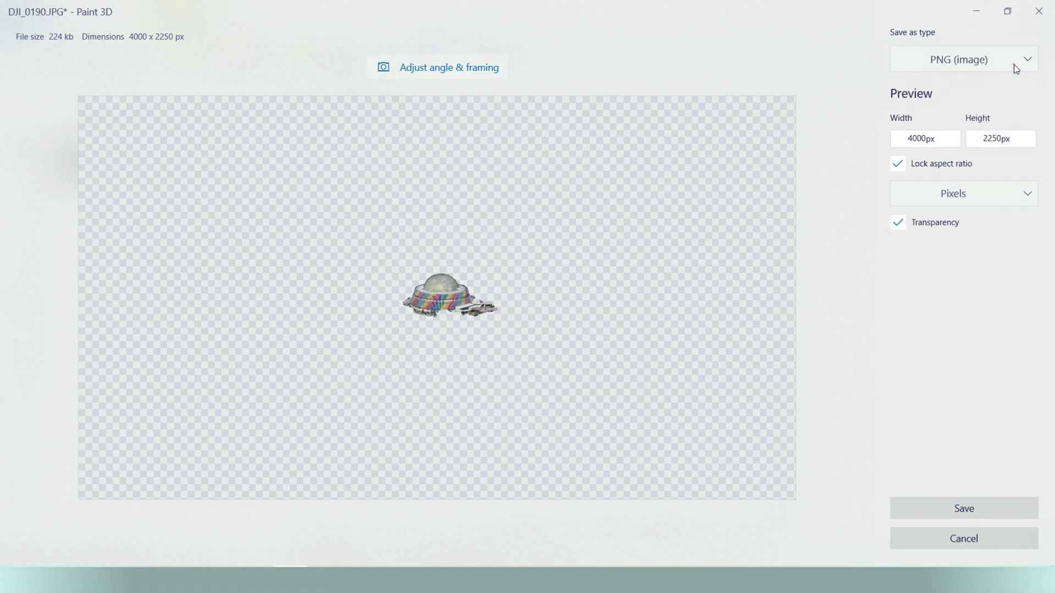
click(982, 515)
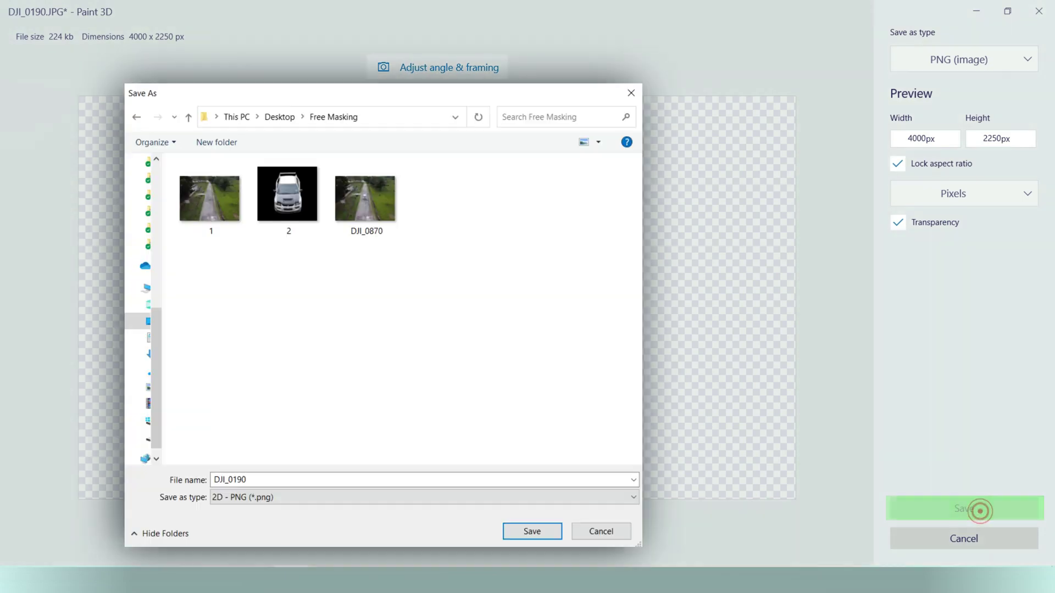